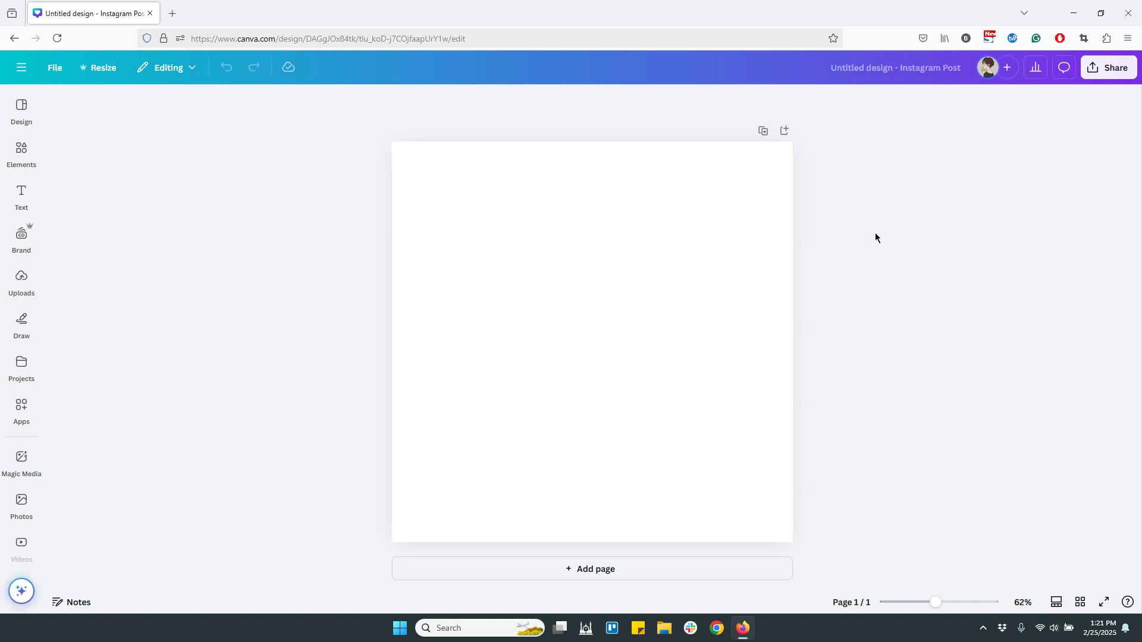
Step: Show the full Blob frames collection from the Frames section in Elements
left_click(887, 304)
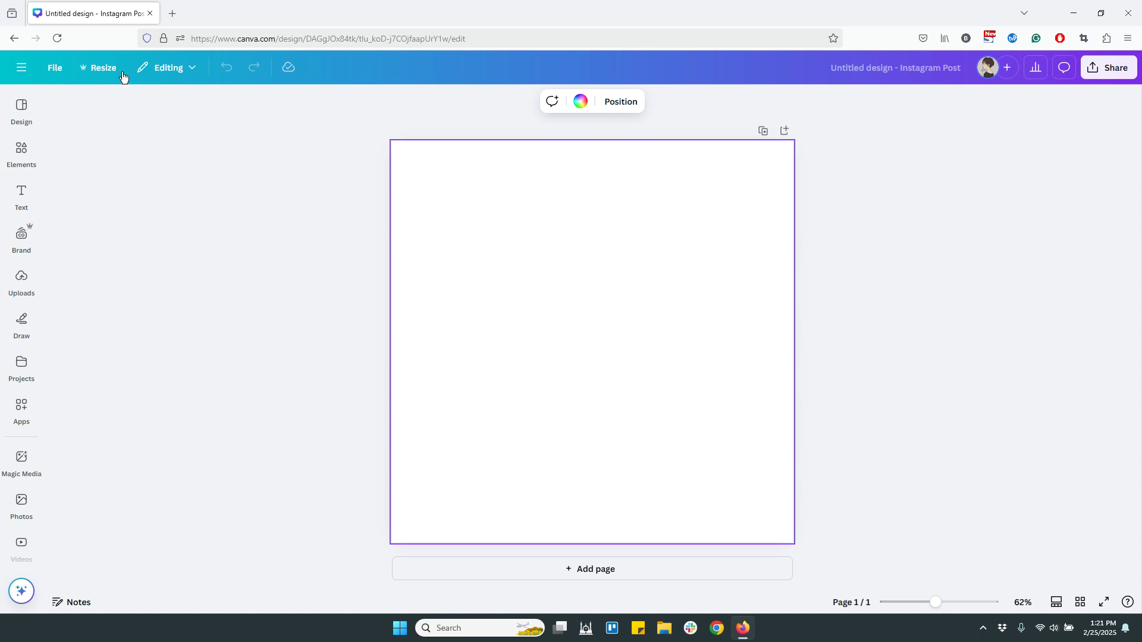
left_click(22, 151)
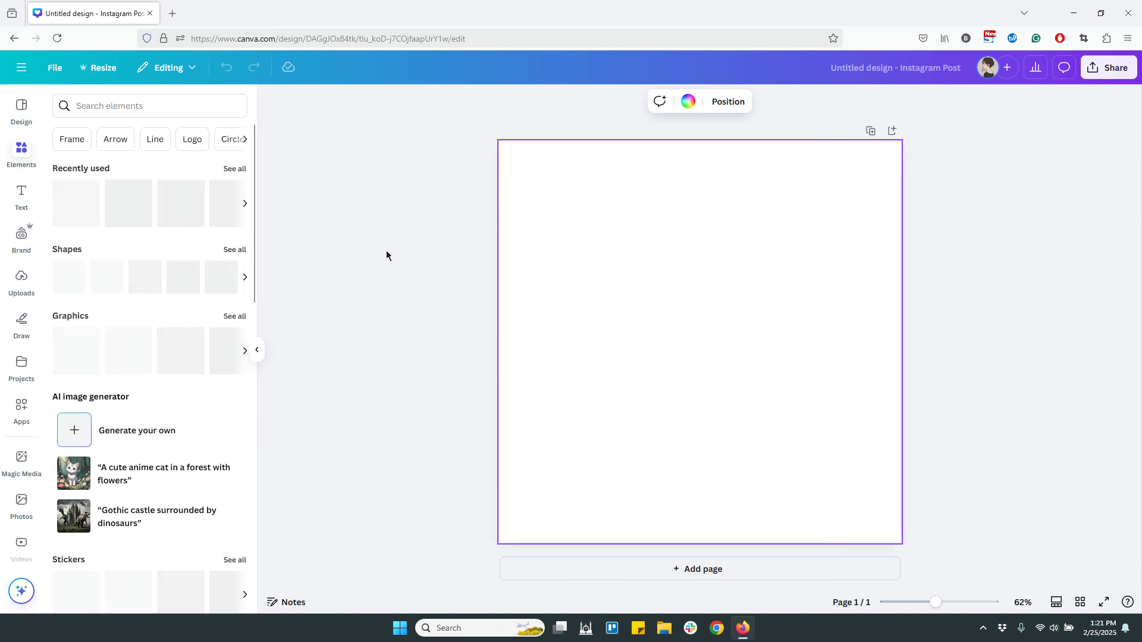
scroll(183, 388, "down", 3)
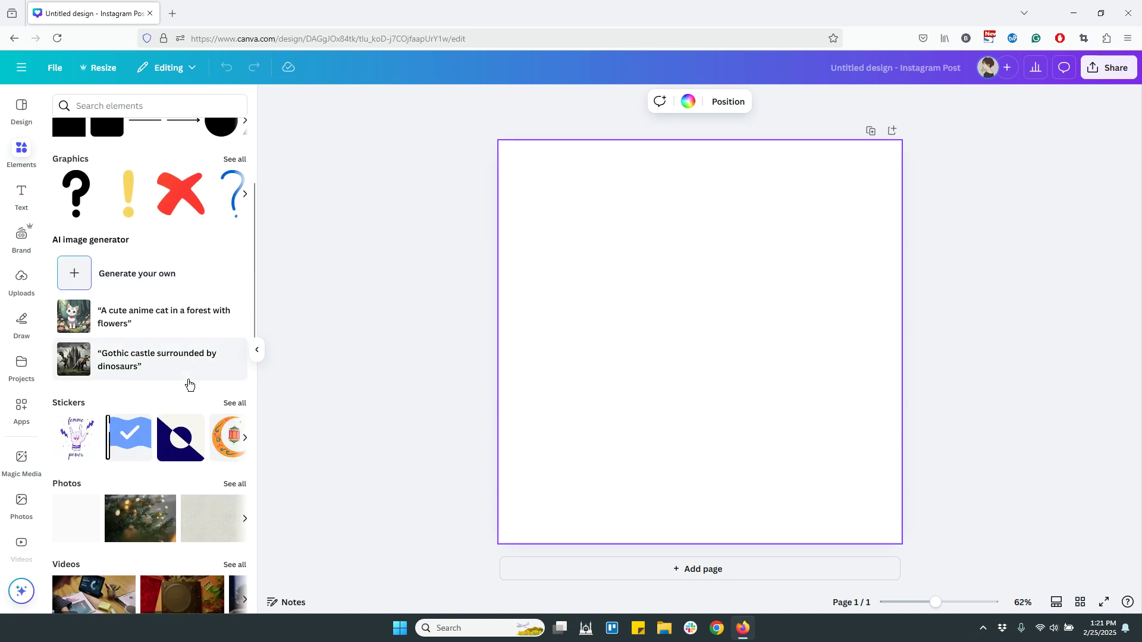
scroll(188, 384, "down", 8)
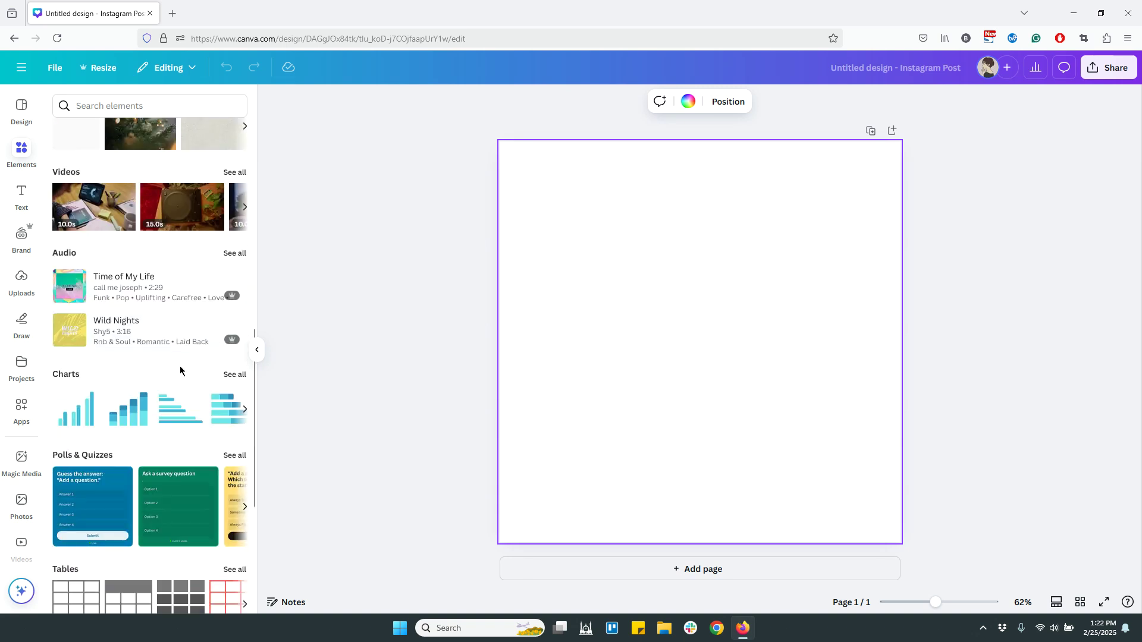
scroll(180, 366, "down", 5)
left_click(234, 374)
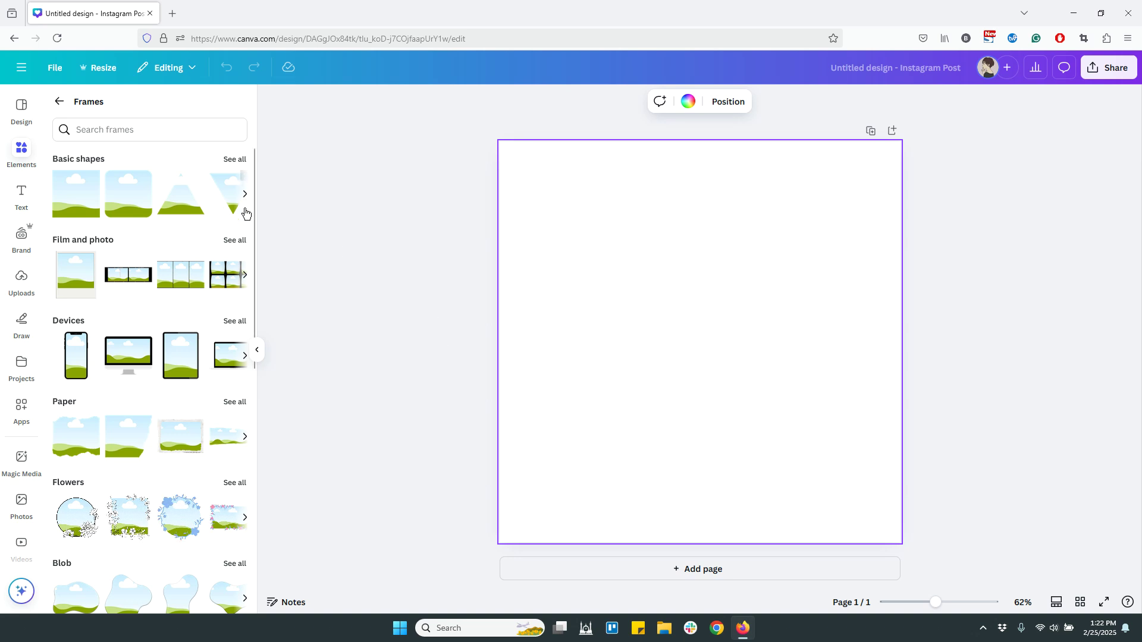
scroll(179, 351, "down", 3)
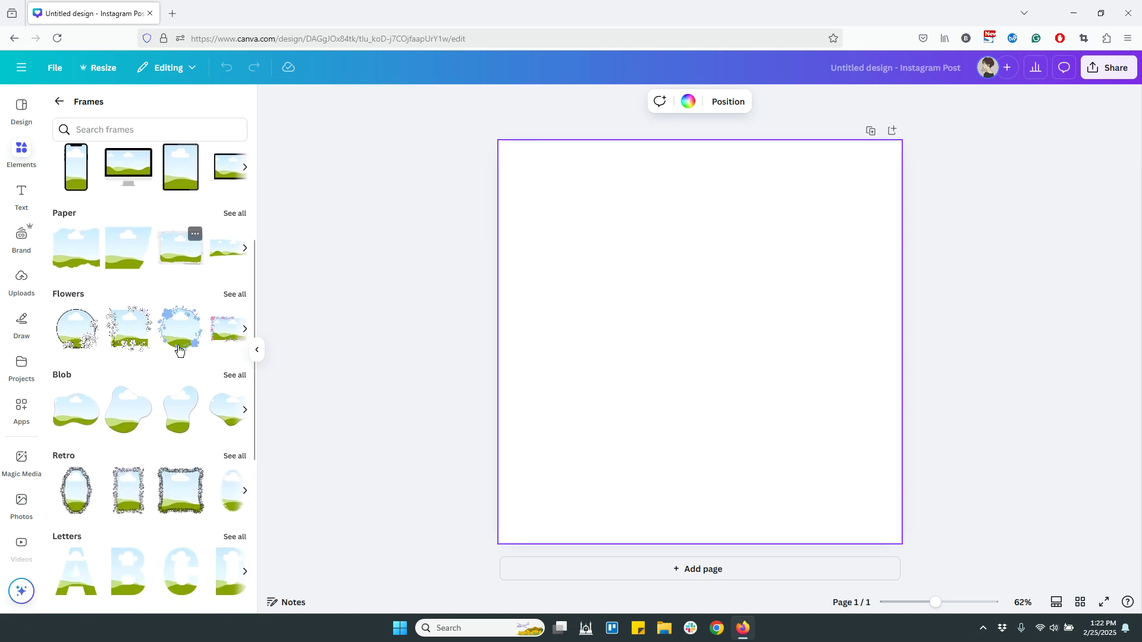
left_click(233, 371)
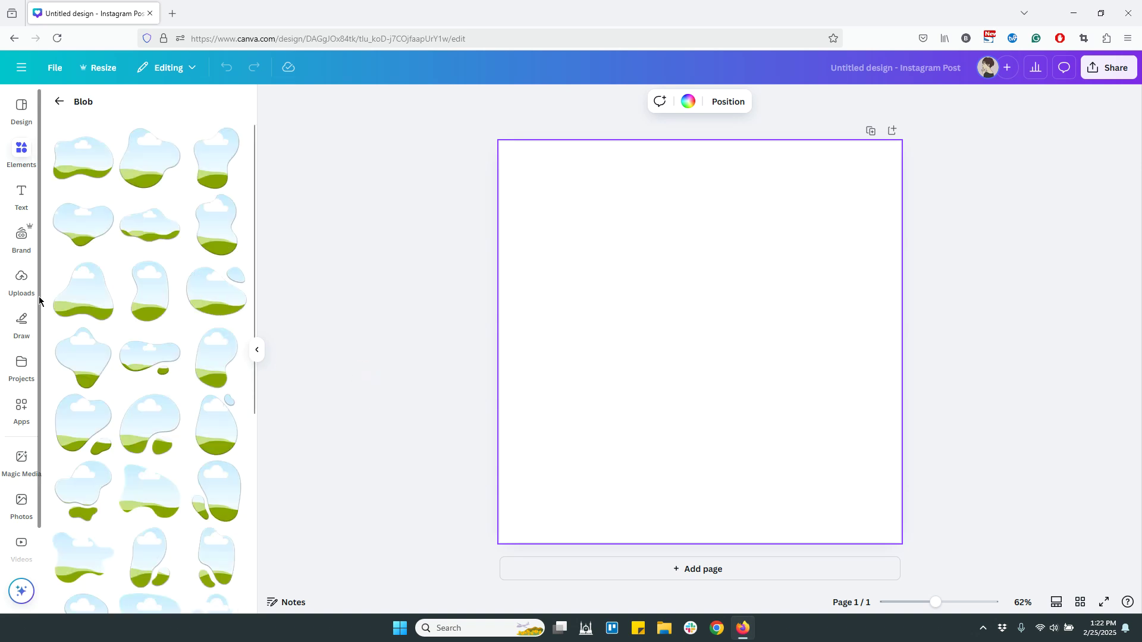
Step: Add a blob frame at the upper left and a tall blob beside it, tilted about 12°
left_click(74, 296)
left_click_drag(683, 352, 598, 261)
left_click(150, 300)
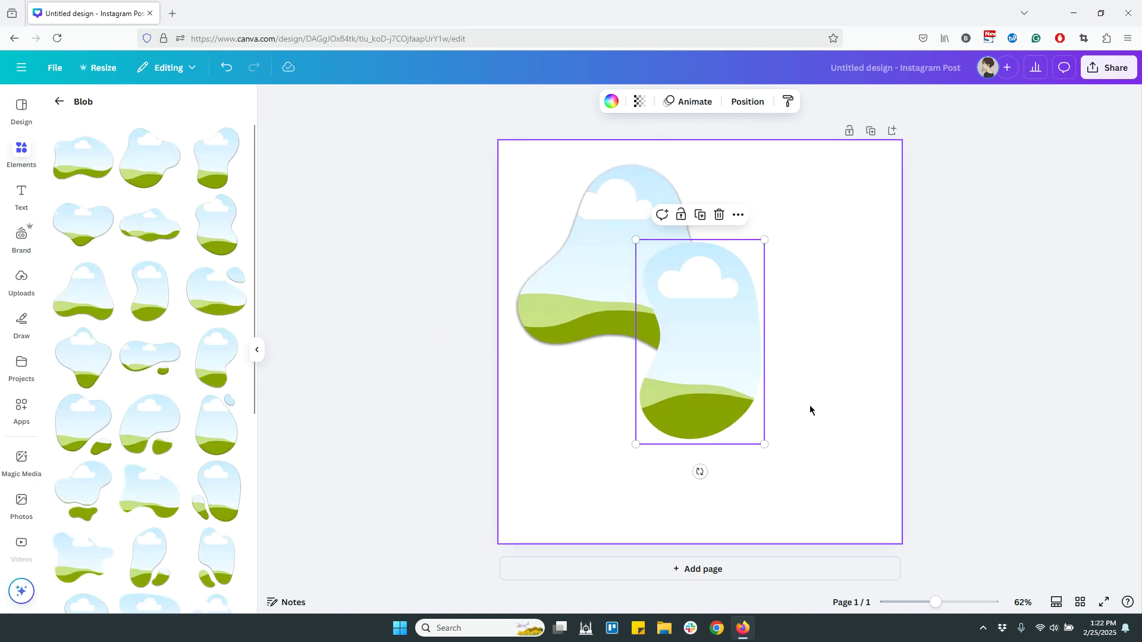
left_click_drag(718, 339, 793, 335)
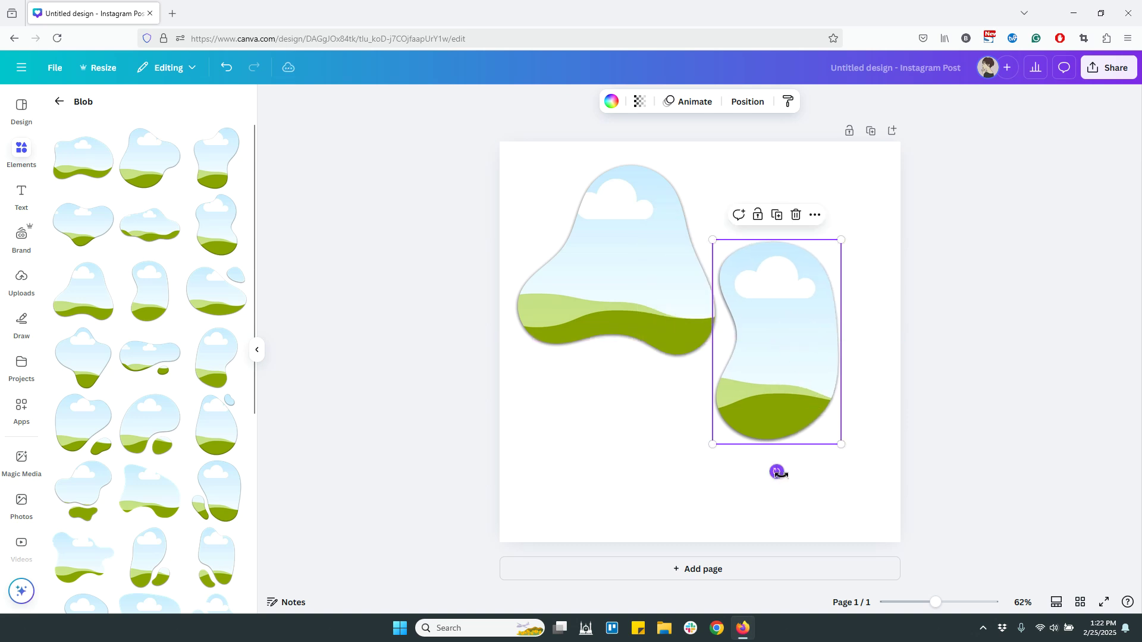
left_click_drag(777, 472, 748, 486)
left_click_drag(775, 372, 772, 370)
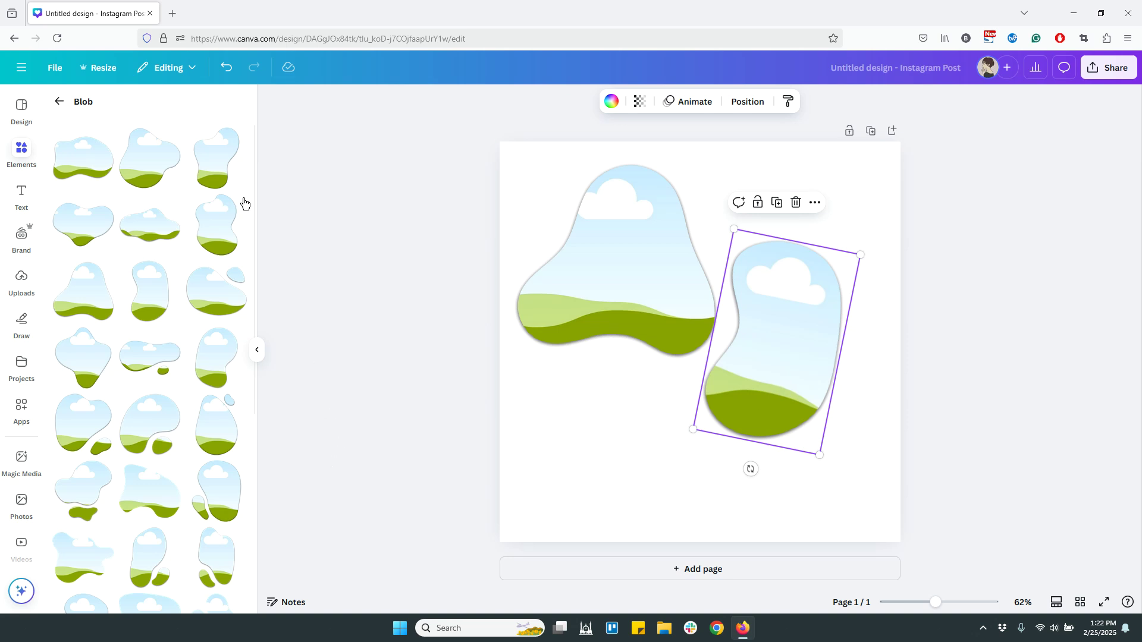
Step: Add a blob in the lower-left corner, enlarge the right blob and position the top-left one
left_click(220, 168)
left_click_drag(684, 337, 571, 426)
left_click(737, 411)
left_click_drag(693, 429, 614, 516)
left_click_drag(757, 382, 760, 408)
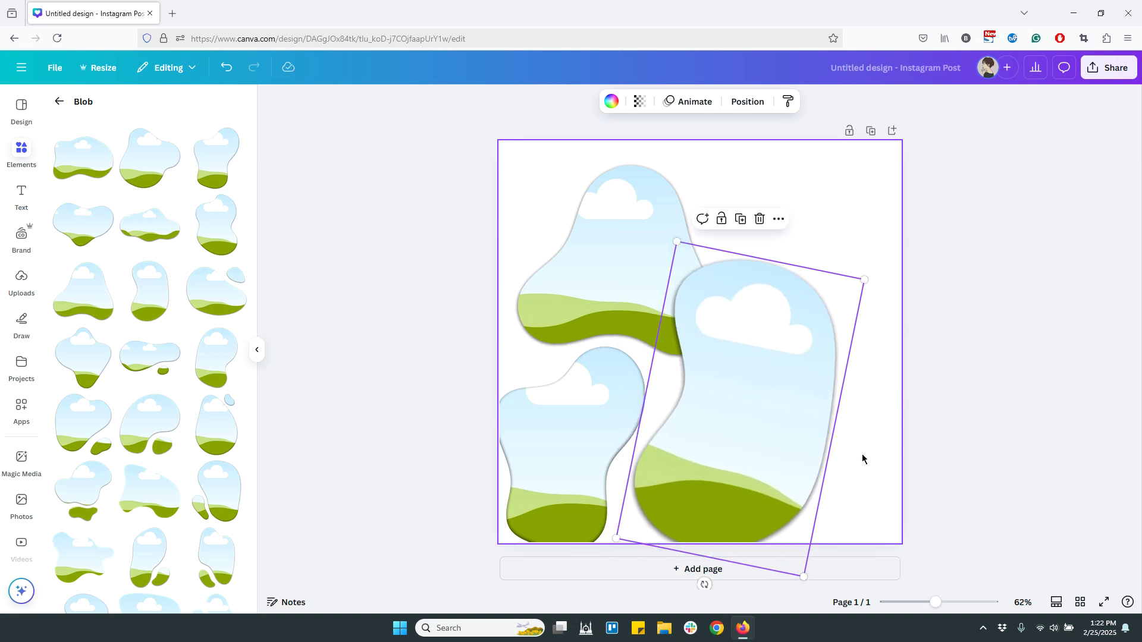
left_click_drag(627, 210, 589, 188)
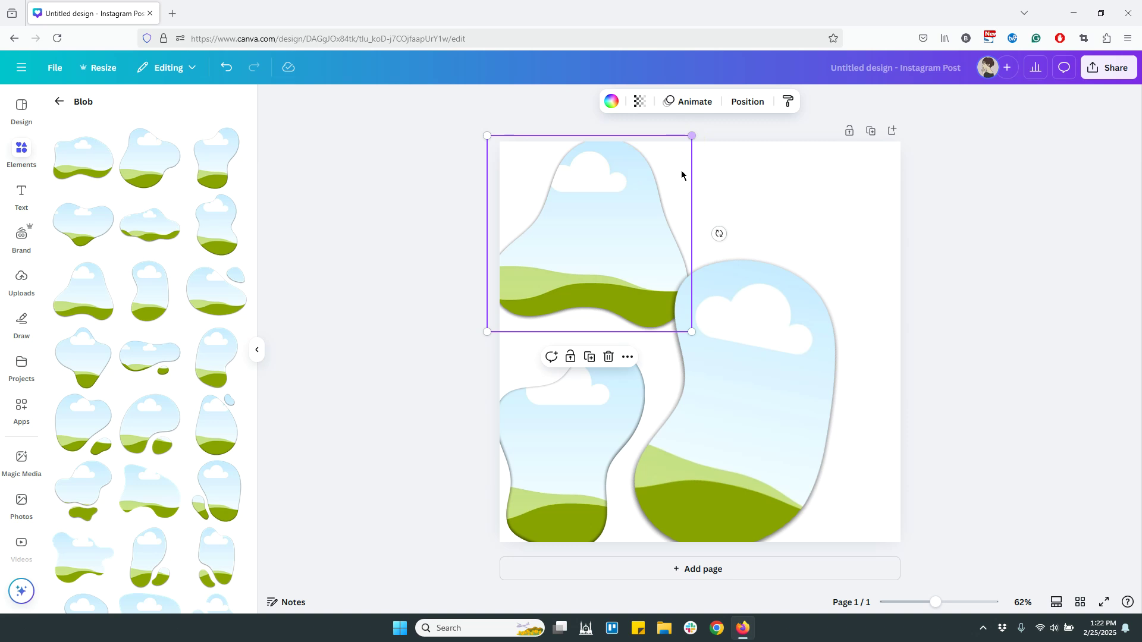
left_click_drag(572, 276, 562, 283)
left_click_drag(703, 242, 671, 224)
left_click_drag(727, 275, 757, 273)
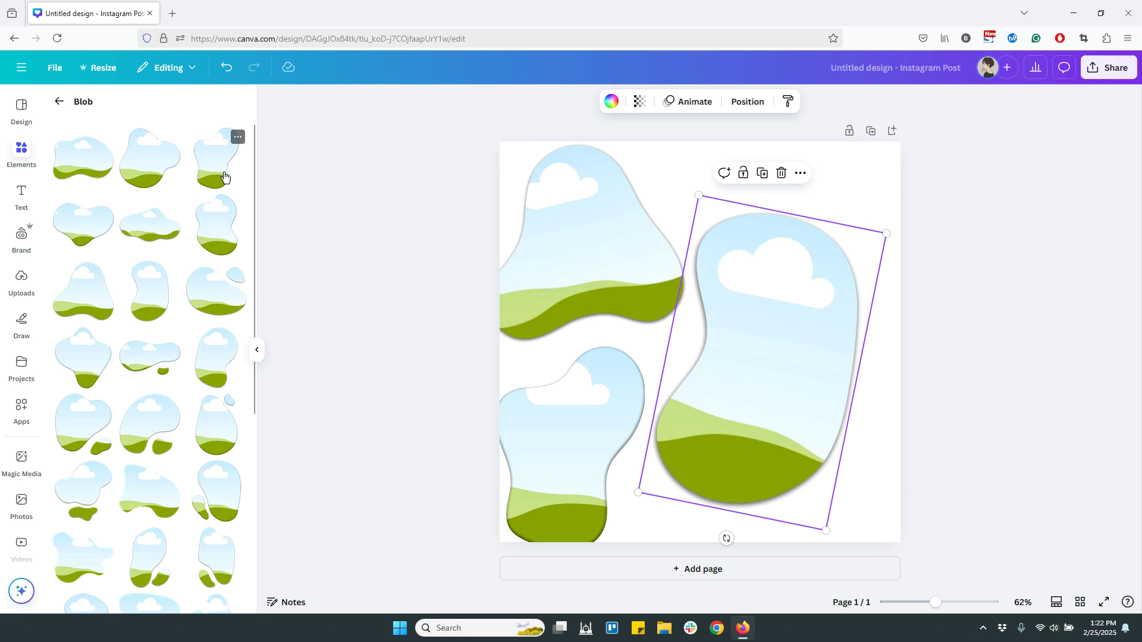
Step: Add another blob at the top edge, rotated to 113°
left_click(207, 305)
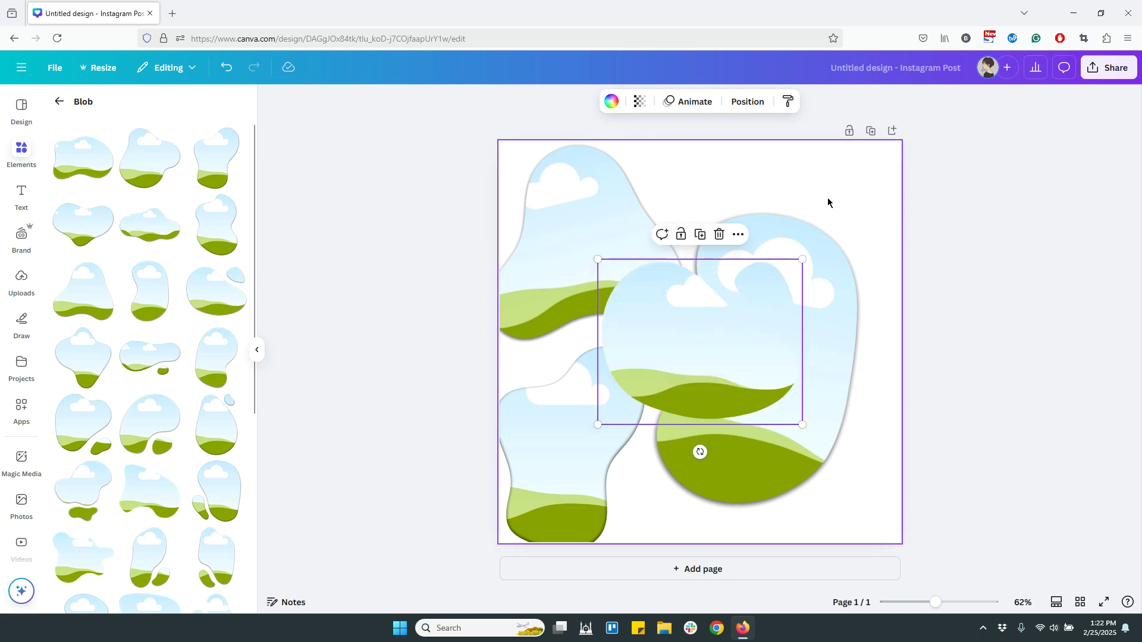
left_click_drag(528, 373, 525, 394)
left_click_drag(706, 303, 724, 179)
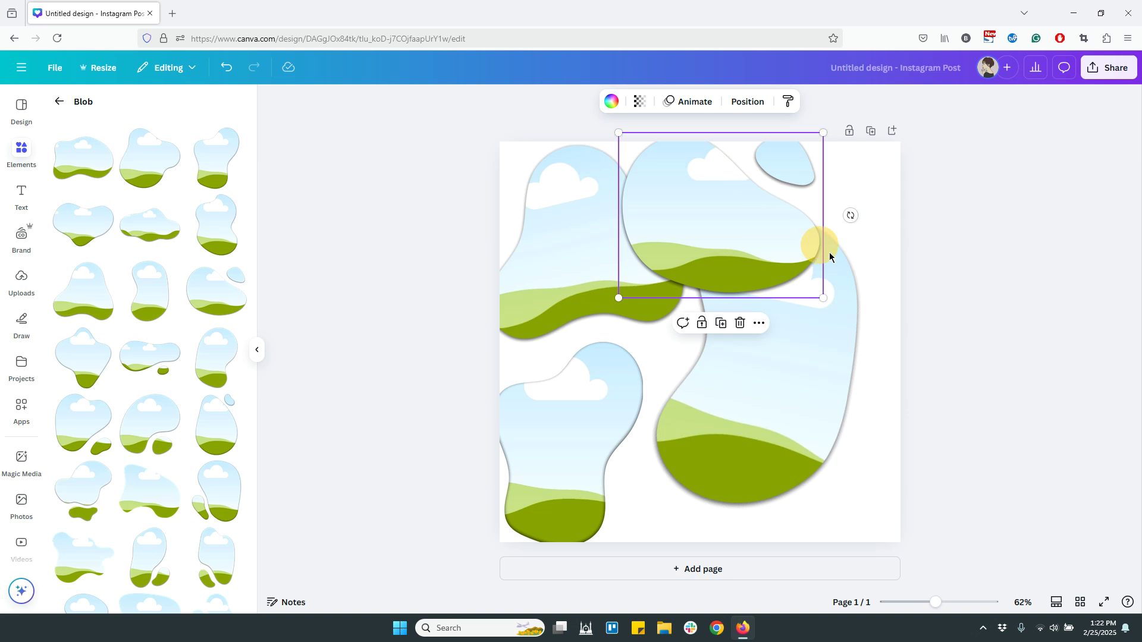
left_click_drag(851, 216, 650, 388)
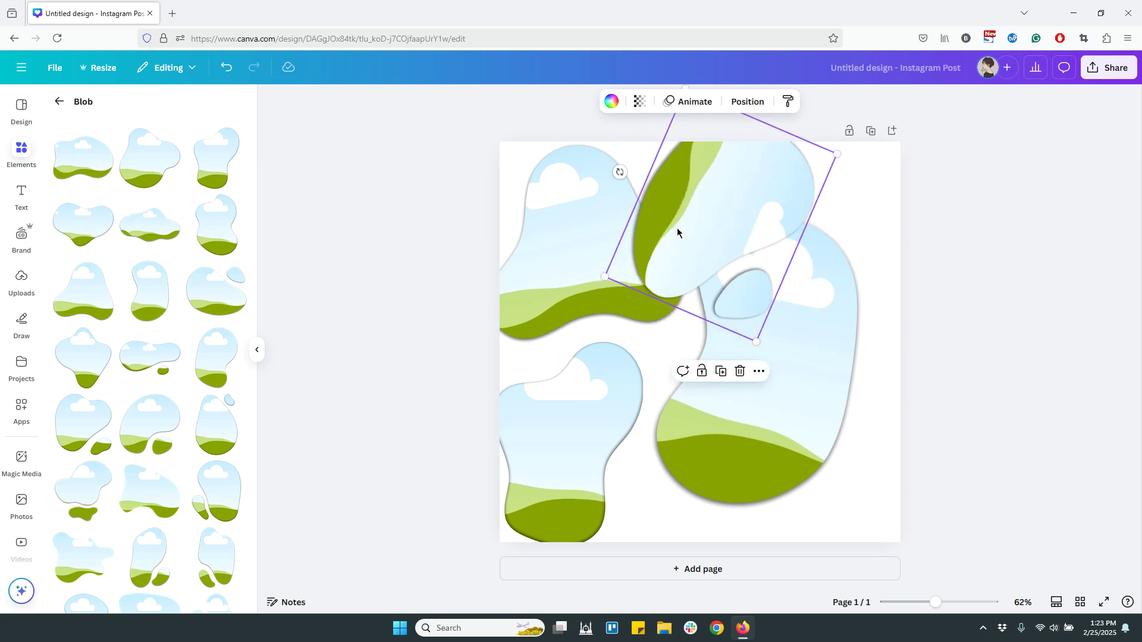
left_click_drag(676, 229, 695, 150)
Step: Shift and rotate the large right blob further, then delete the extra tilted top blob
left_click(815, 360)
left_click_drag(815, 364, 806, 391)
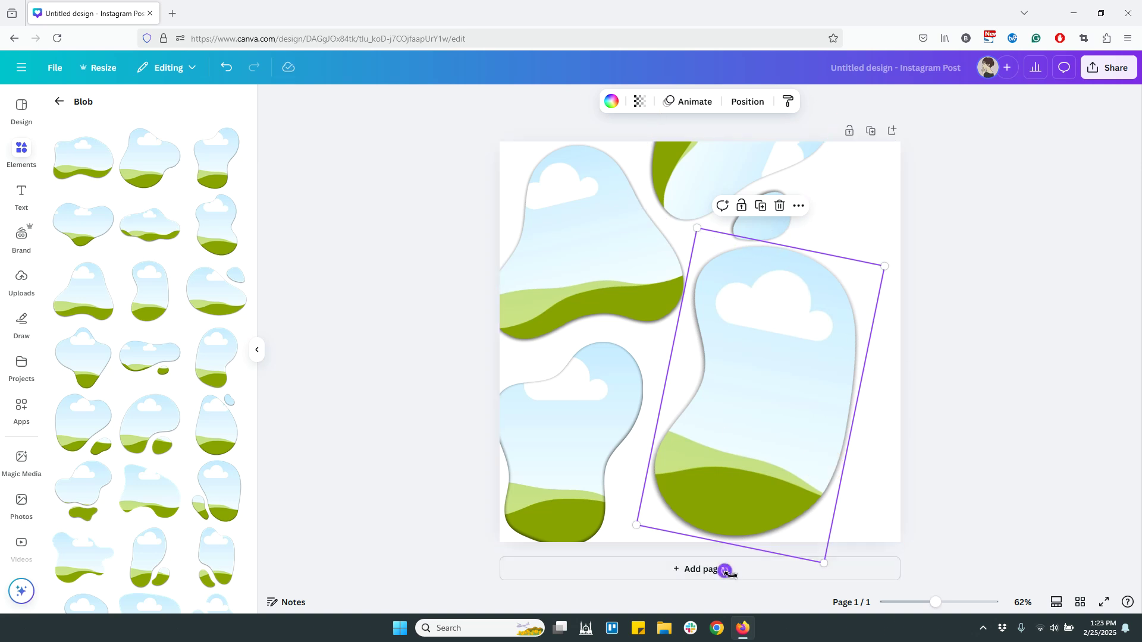
left_click_drag(725, 570, 704, 579)
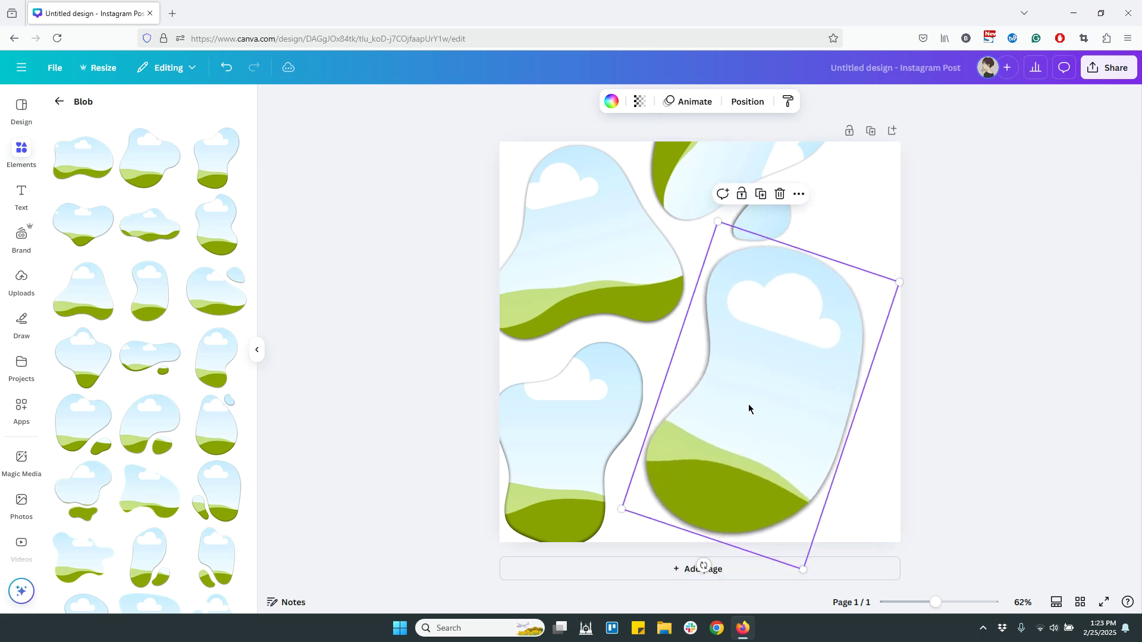
left_click_drag(749, 409, 740, 421)
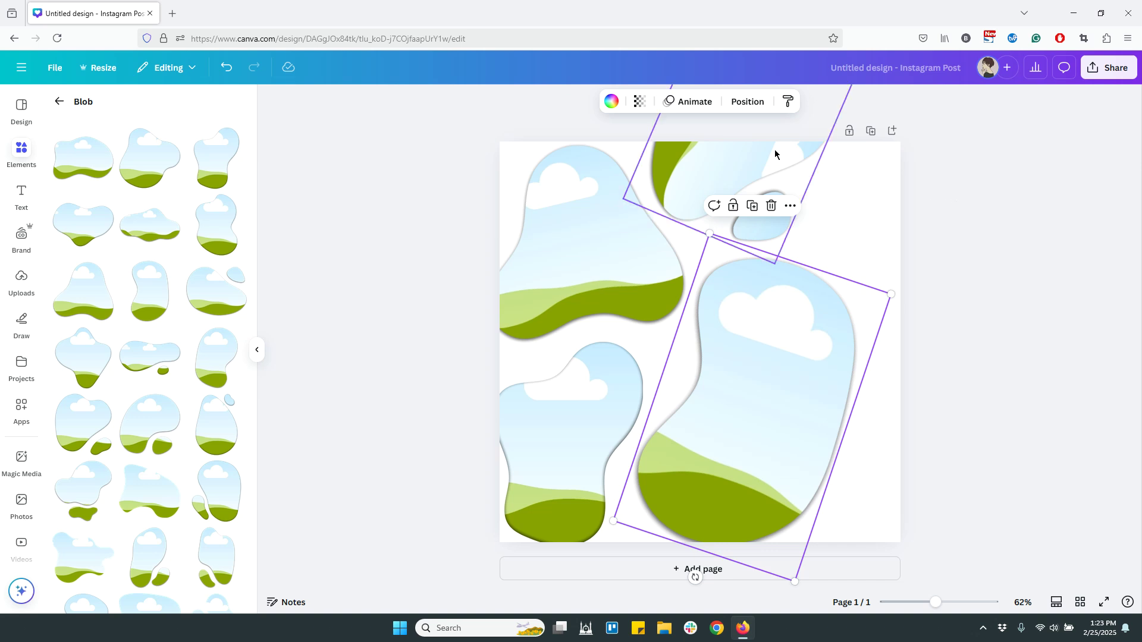
left_click(756, 164)
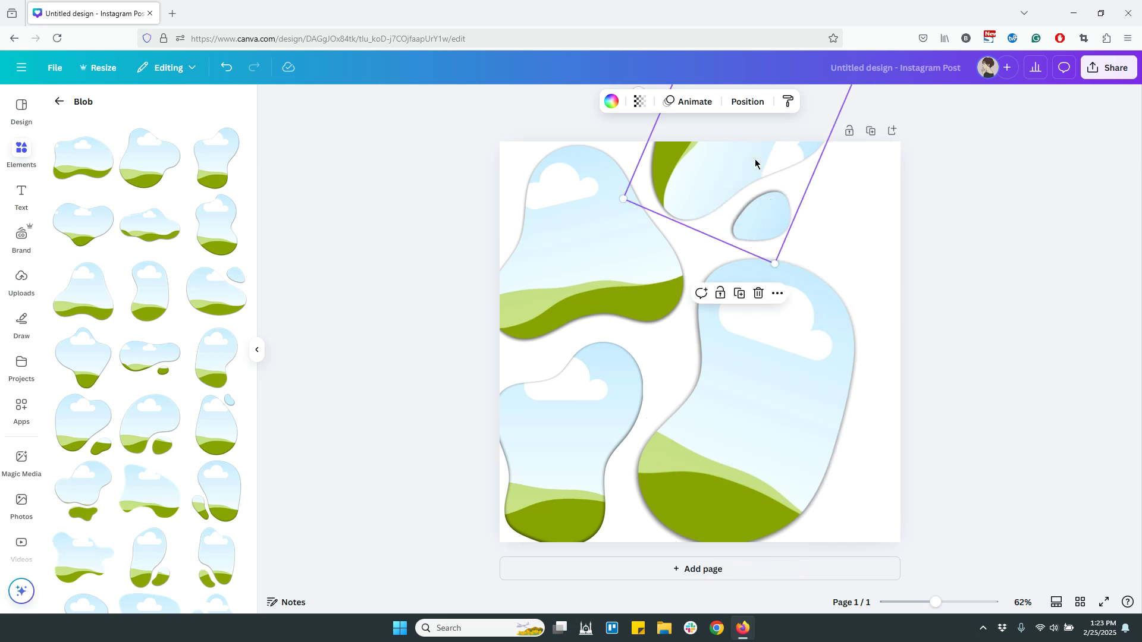
key("Delete")
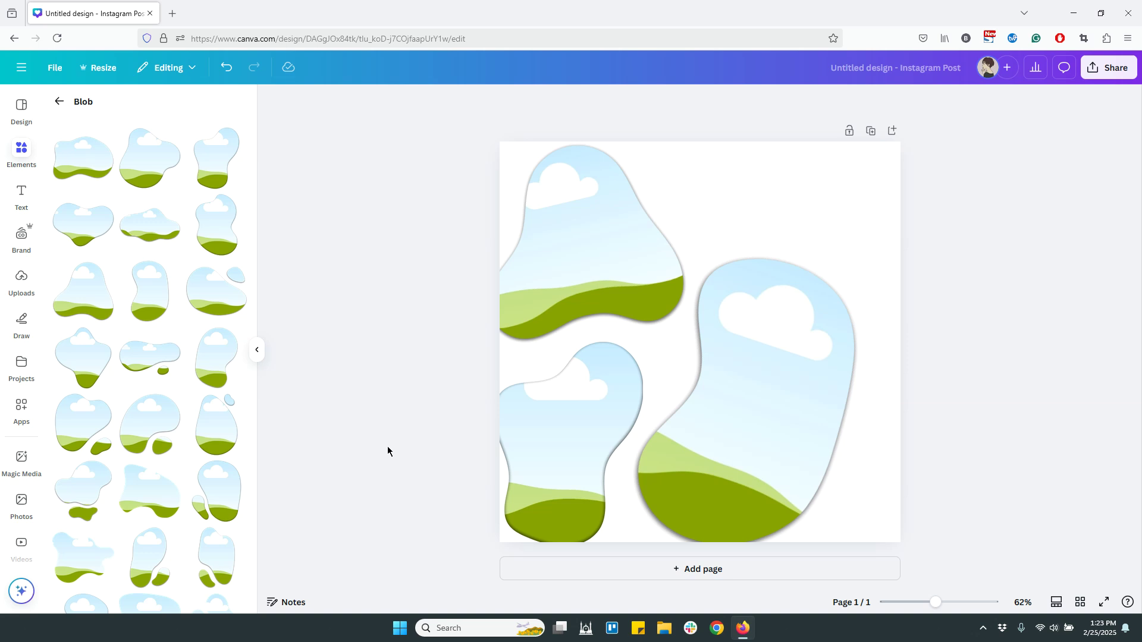
Step: Add a fourth blob at the top-right and shift all four blobs right and down
scroll(169, 473, "down", 3)
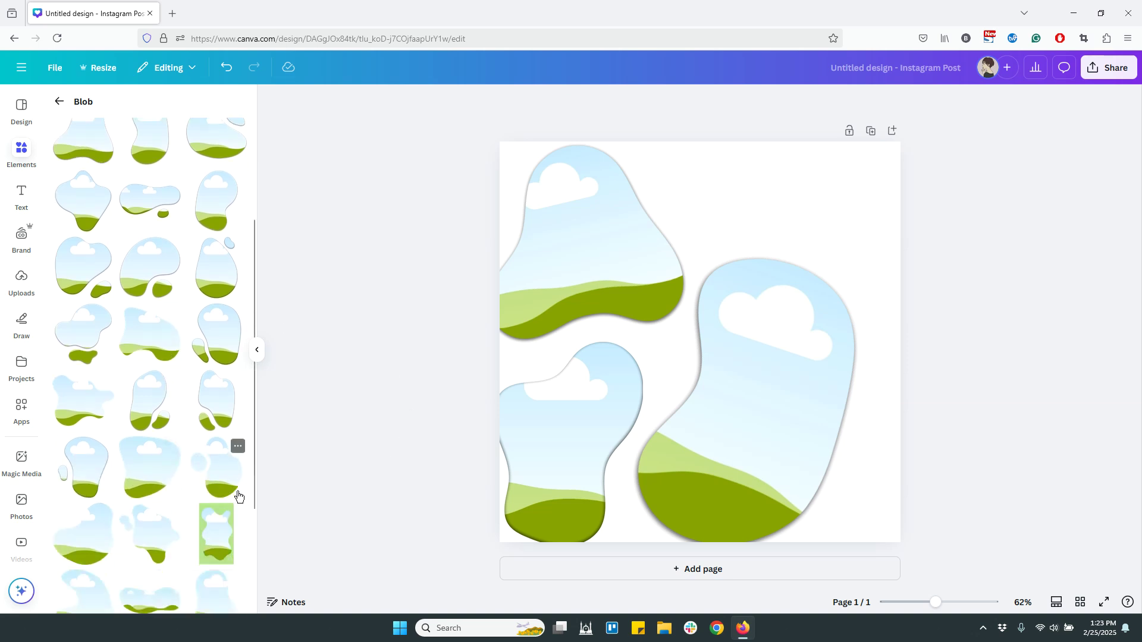
left_click(160, 475)
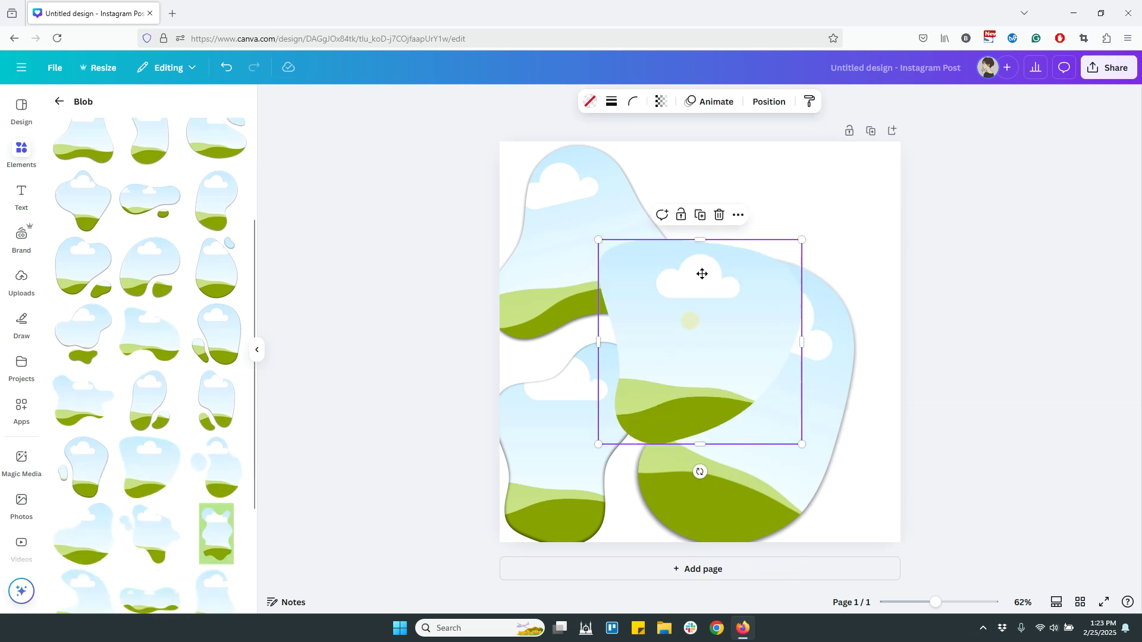
left_click_drag(702, 274, 739, 156)
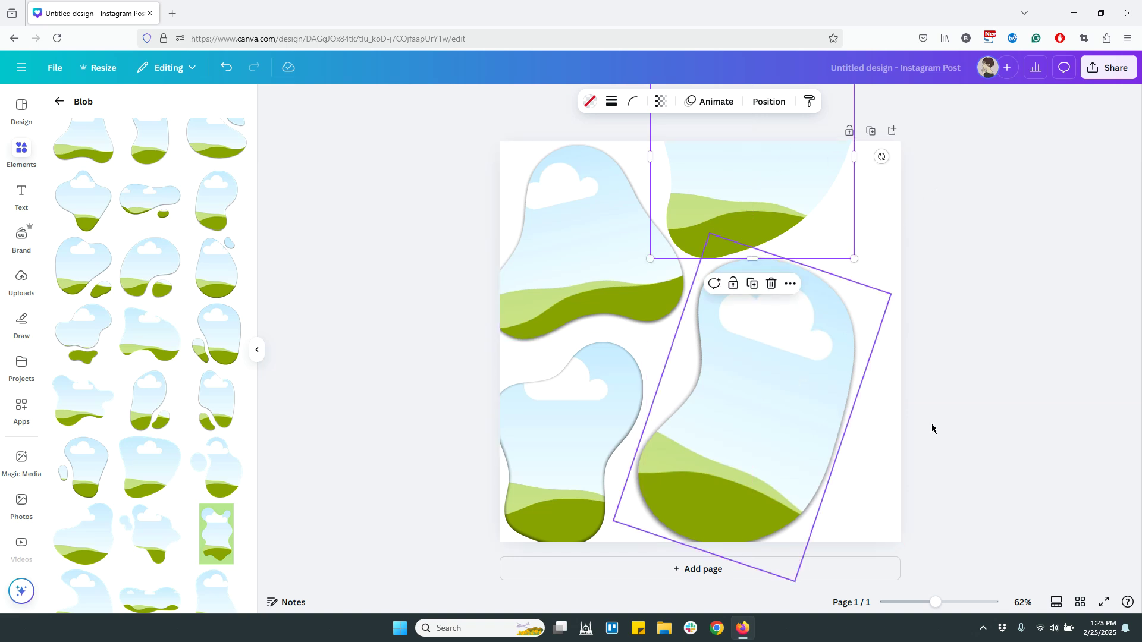
left_click_drag(984, 497, 581, 224)
left_click_drag(773, 375, 816, 388)
left_click(1037, 357)
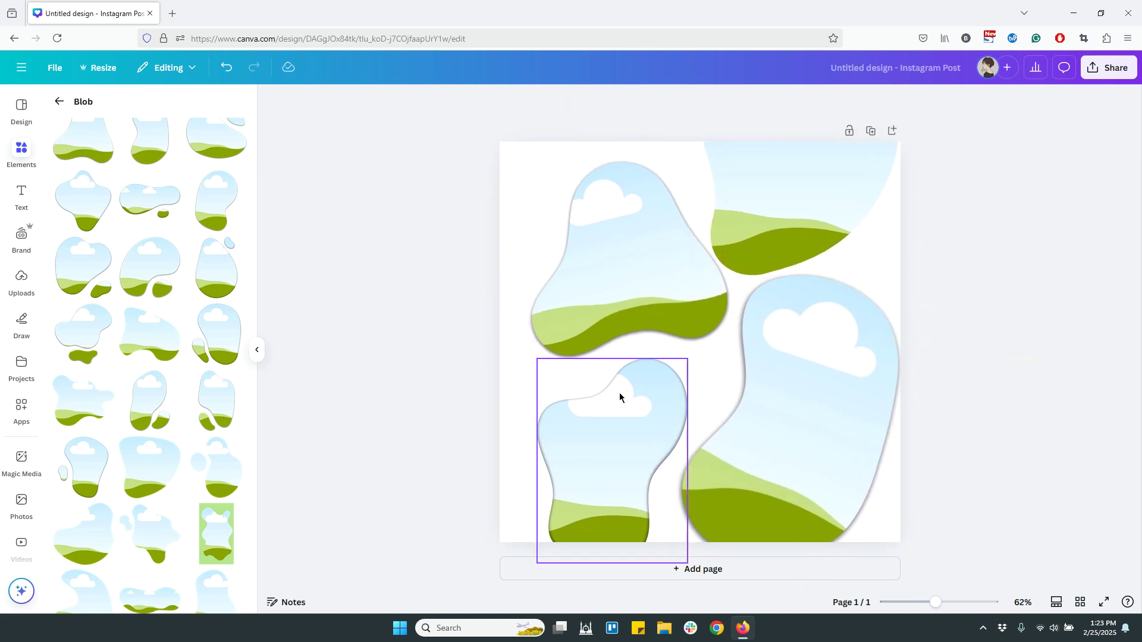
Step: Enlarge the lower-left and upper blobs, tilting the upper one slightly counter-clockwise
left_click(543, 480)
left_click_drag(539, 564, 465, 566)
left_click(607, 222)
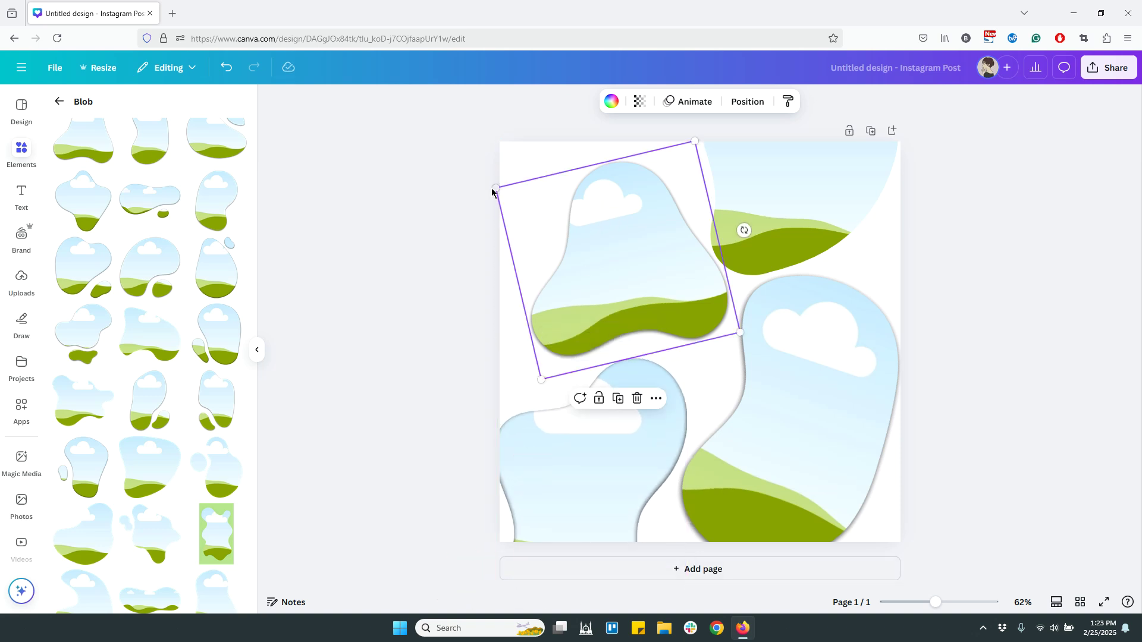
left_click_drag(494, 187, 436, 149)
left_click_drag(606, 247, 591, 250)
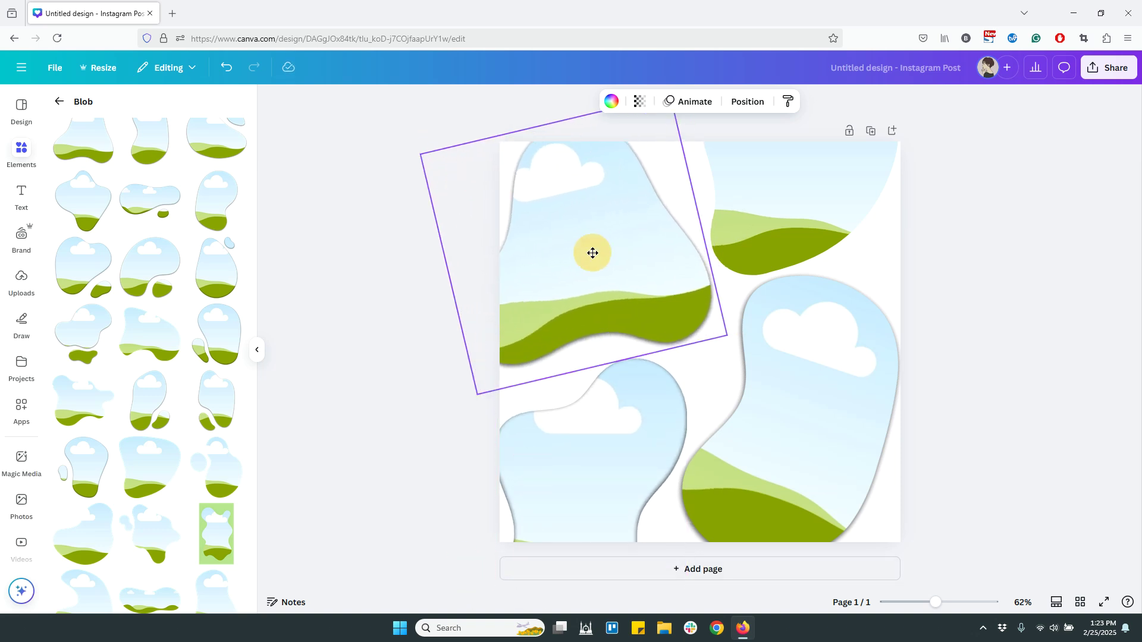
left_click(631, 431)
left_click(608, 293)
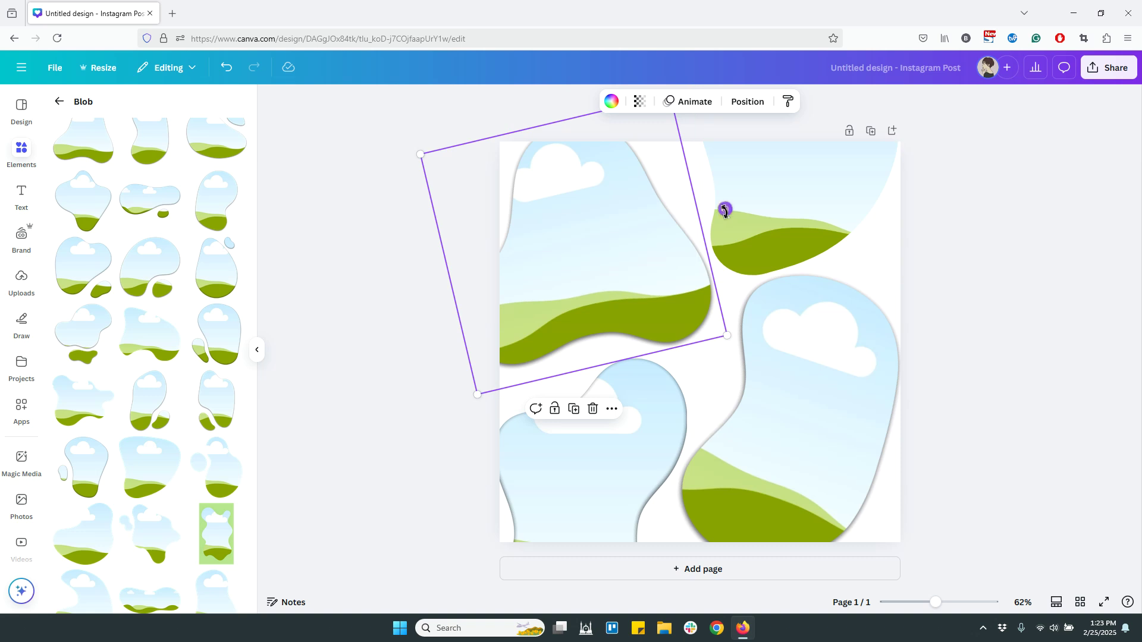
left_click_drag(724, 209, 724, 201)
left_click(1029, 273)
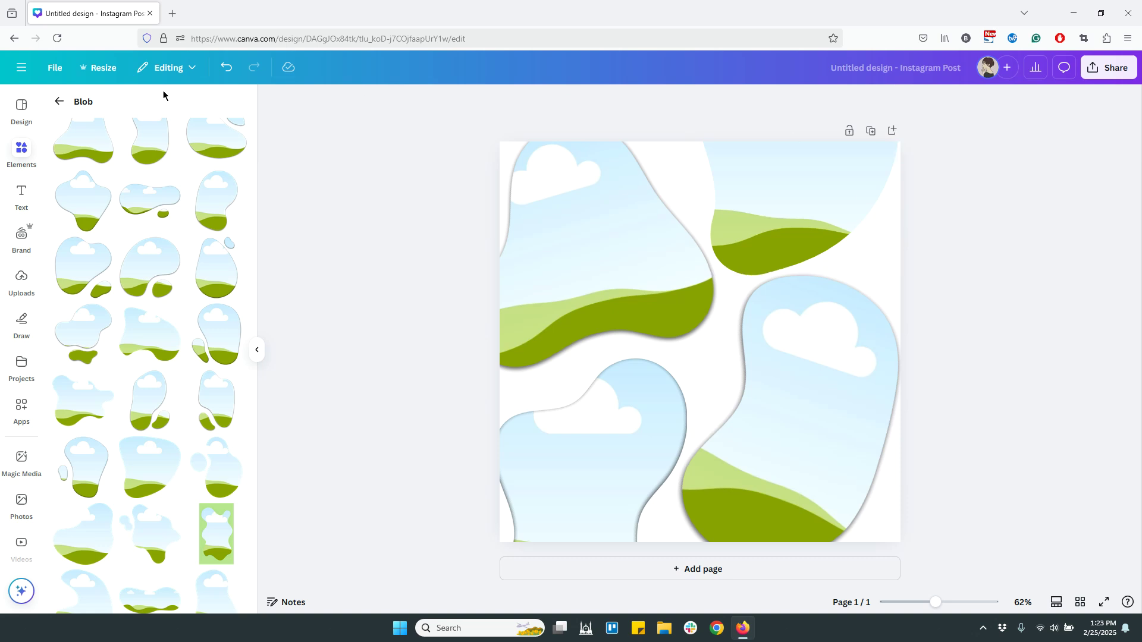
Step: Filter the Photos library to Square orientation
left_click(21, 505)
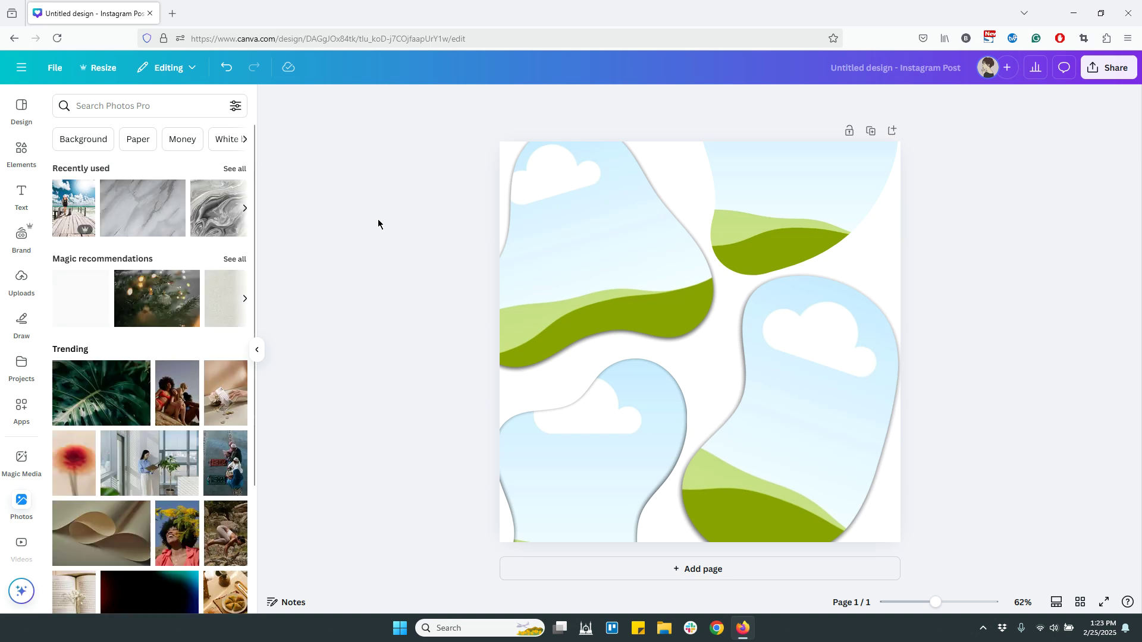
left_click(136, 105)
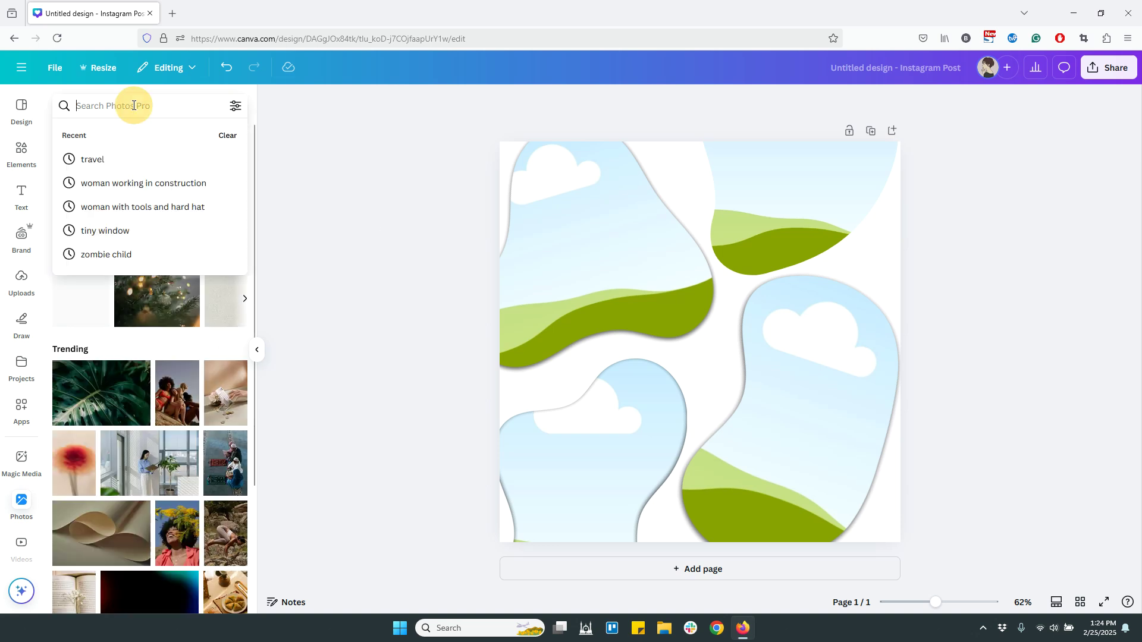
left_click(311, 136)
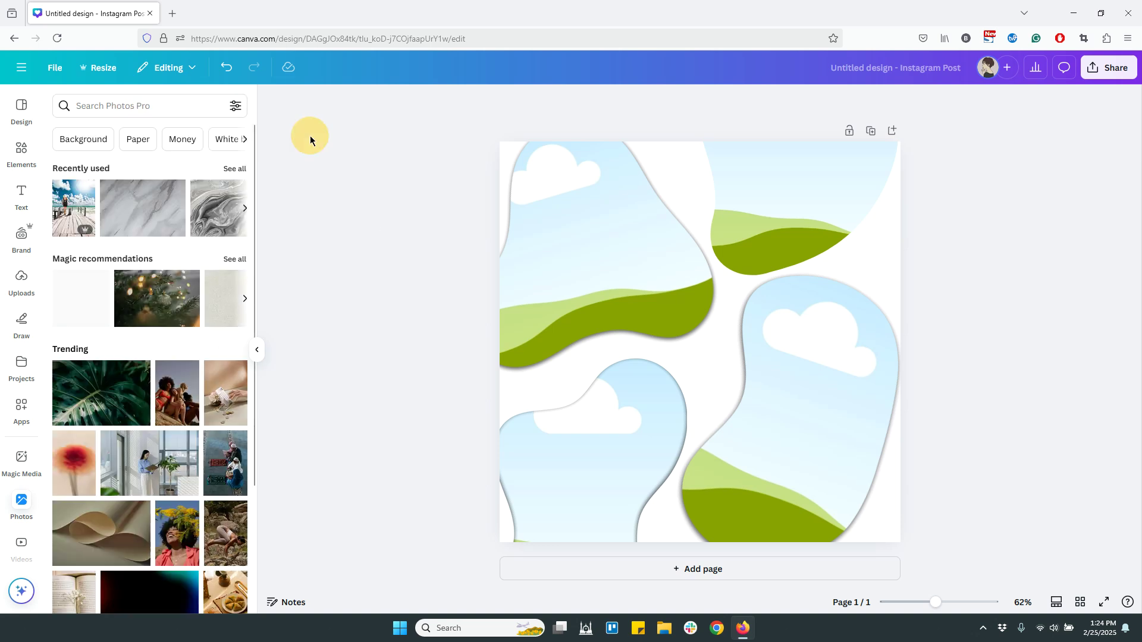
left_click(161, 108)
left_click(236, 108)
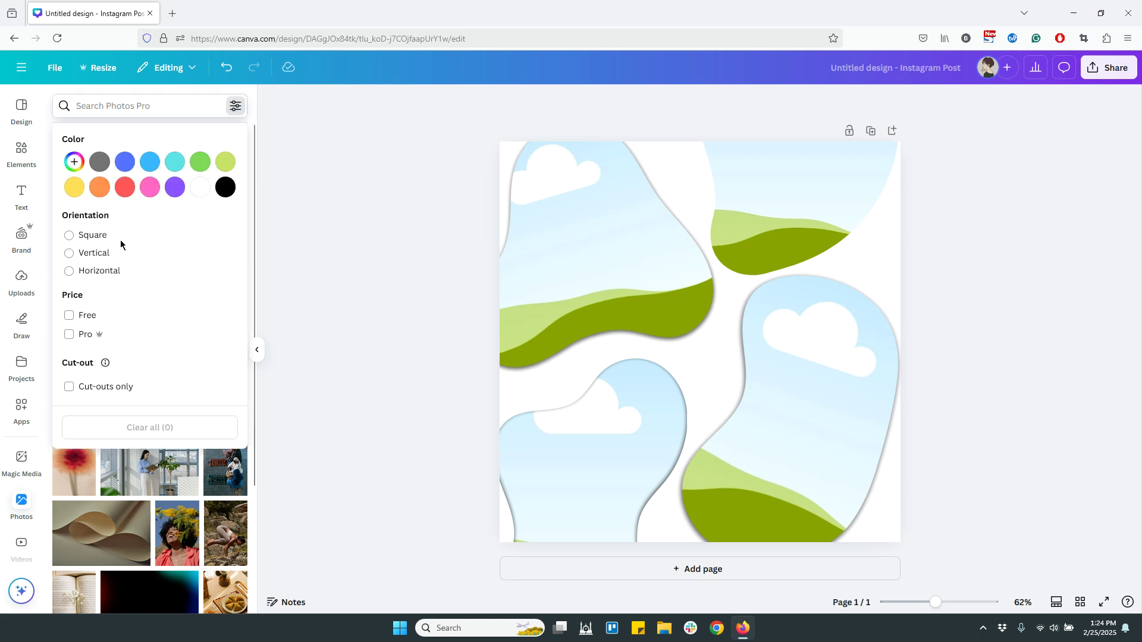
left_click(70, 237)
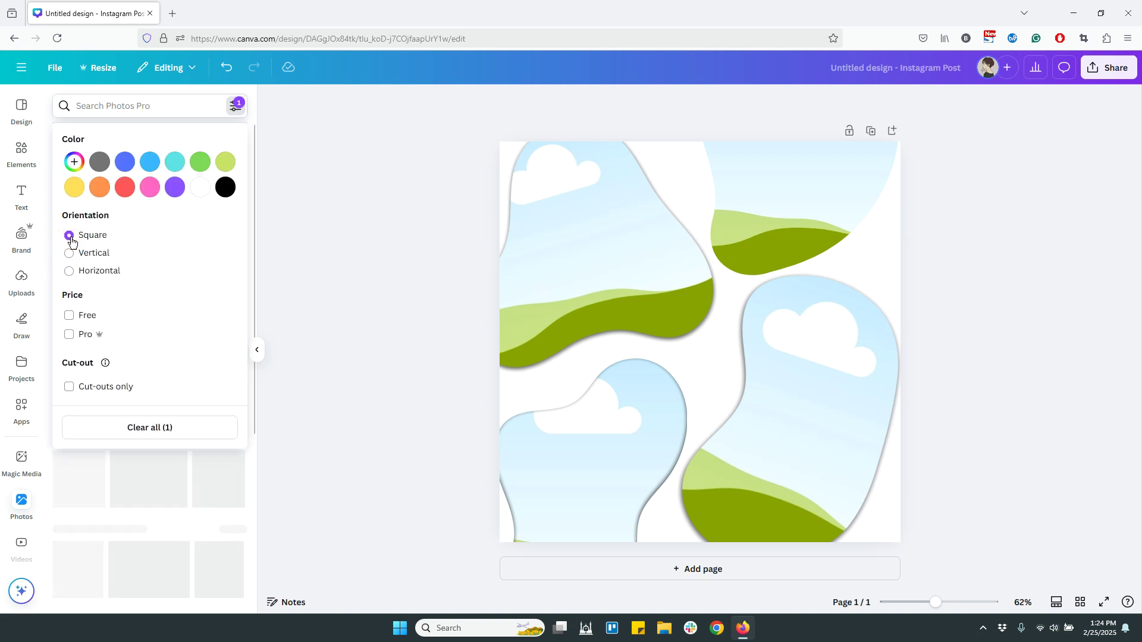
left_click(349, 273)
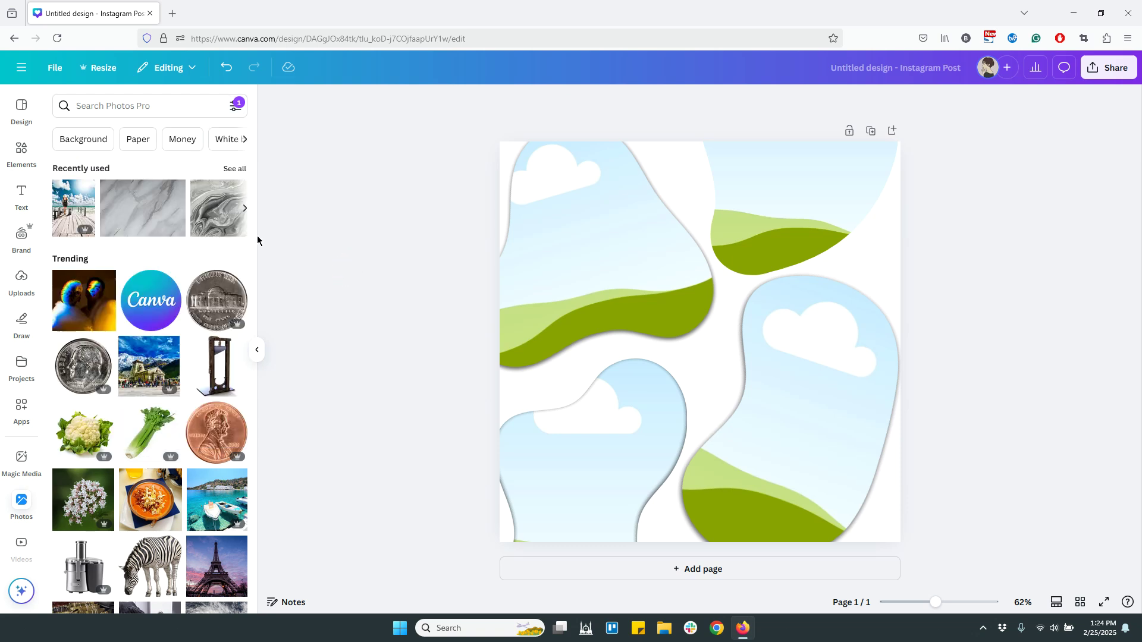
Step: Search the photos for 'travel' and browse the results
left_click(133, 105)
type("travel")
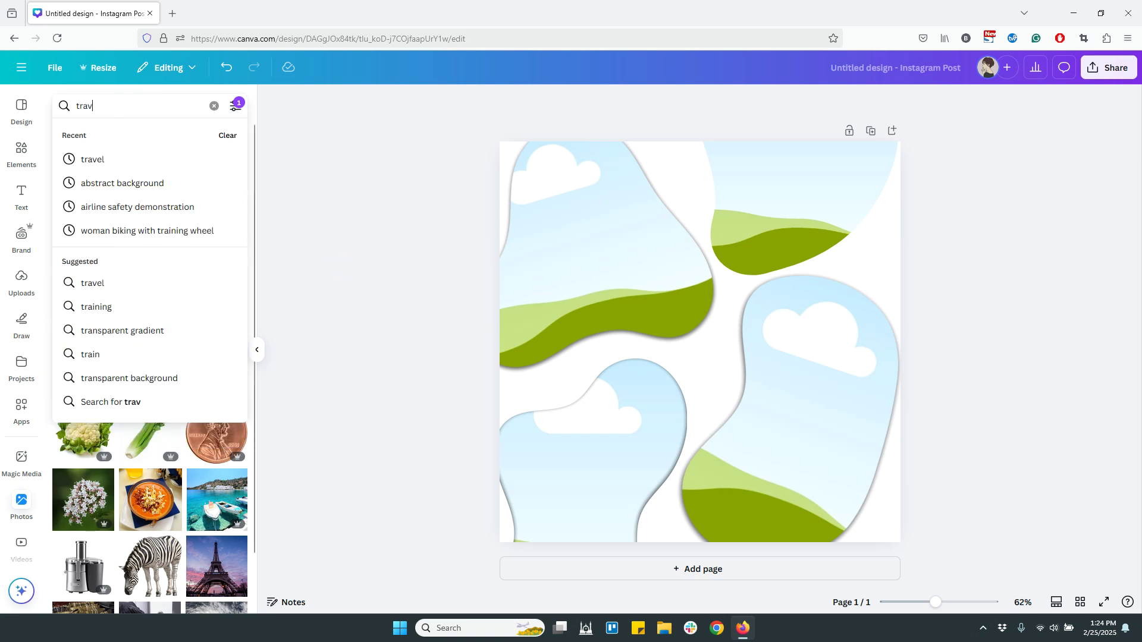
key("Return")
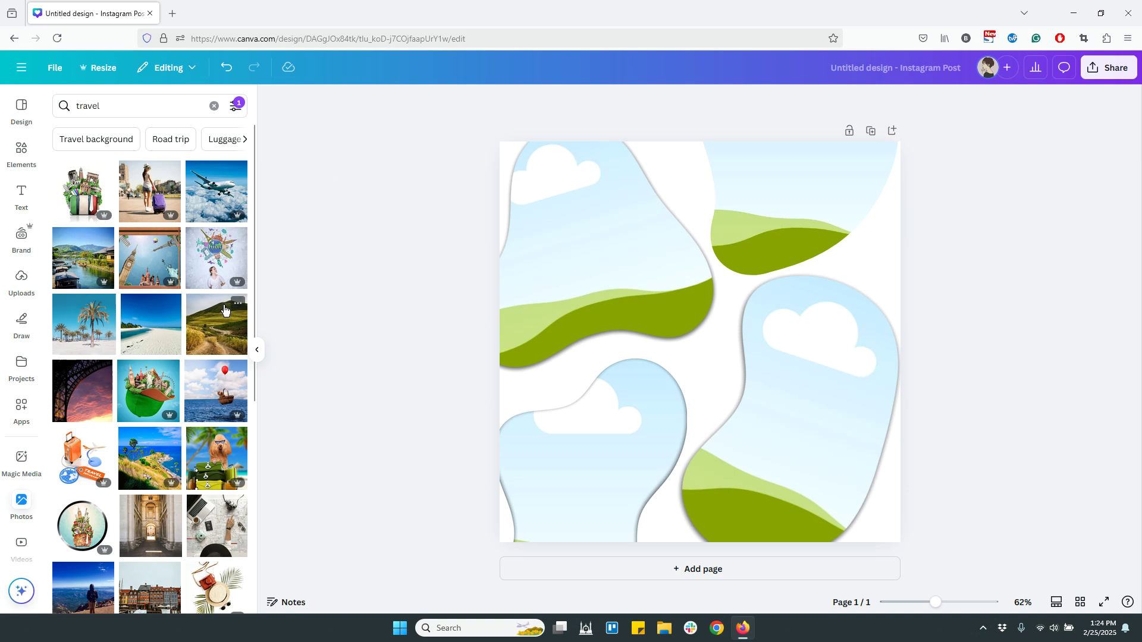
scroll(219, 306, "down", 1)
scroll(219, 306, "down", 1)
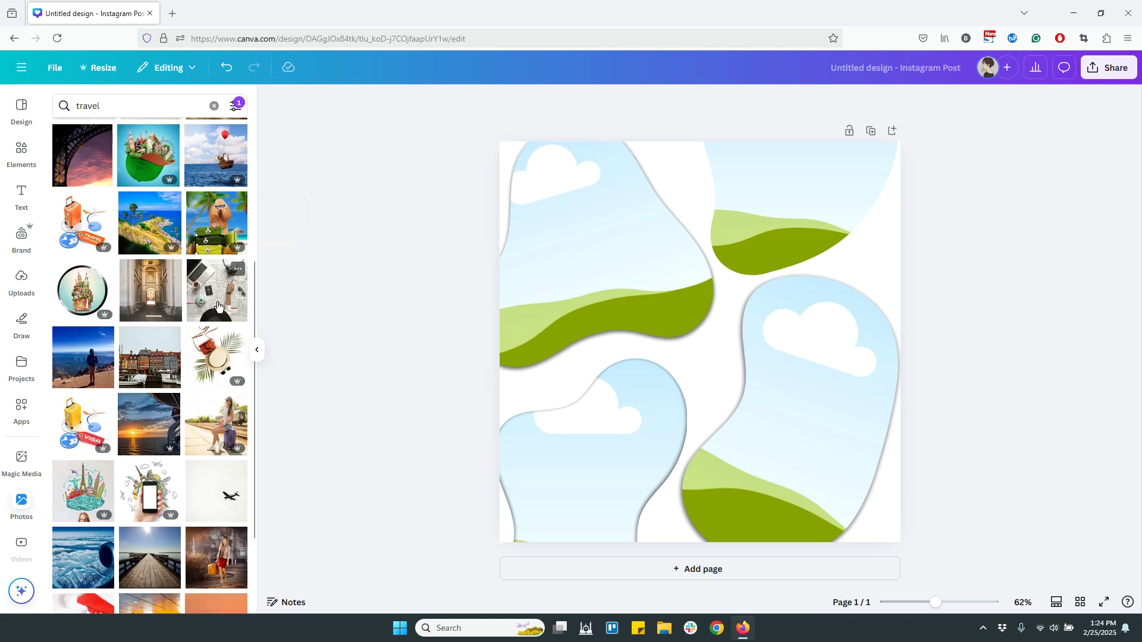
scroll(217, 304, "down", 4)
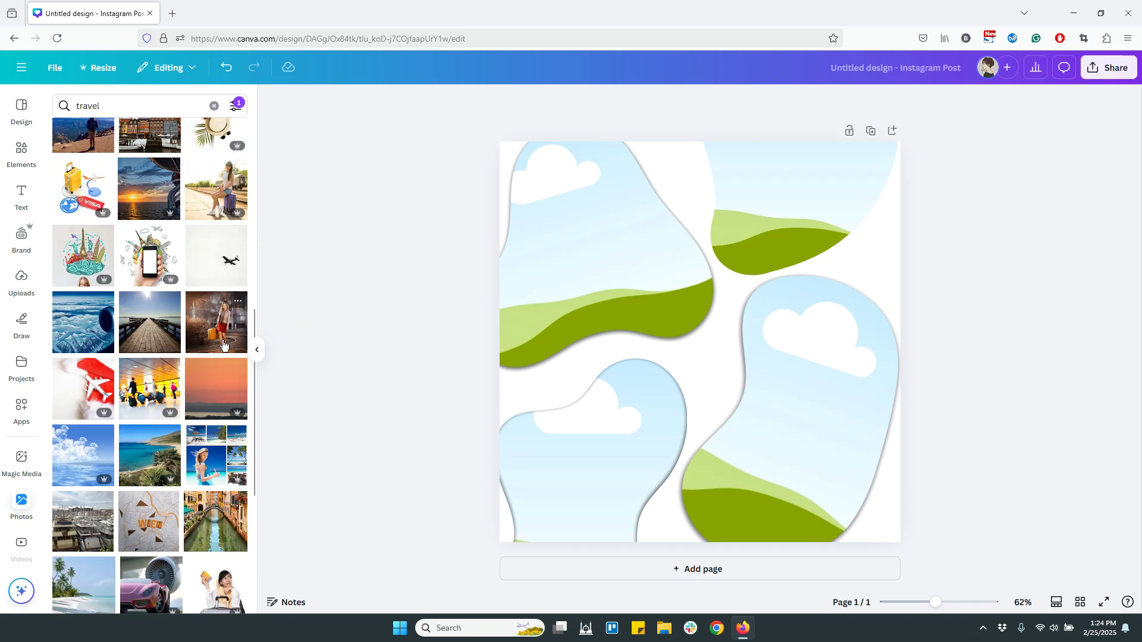
scroll(221, 355, "down", 3)
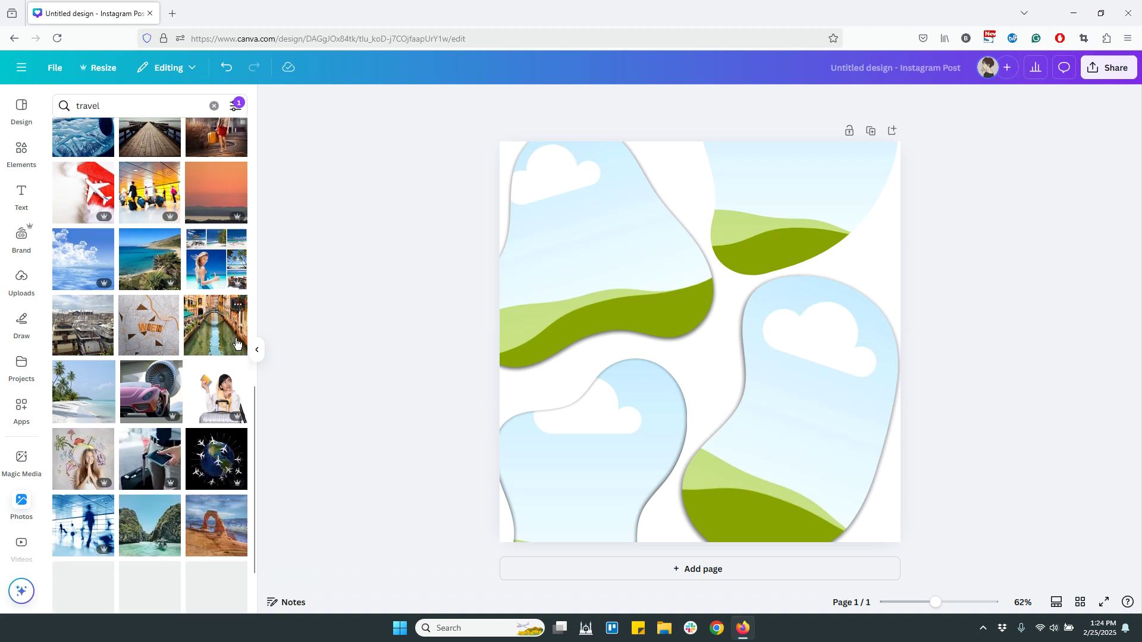
scroll(225, 345, "down", 5)
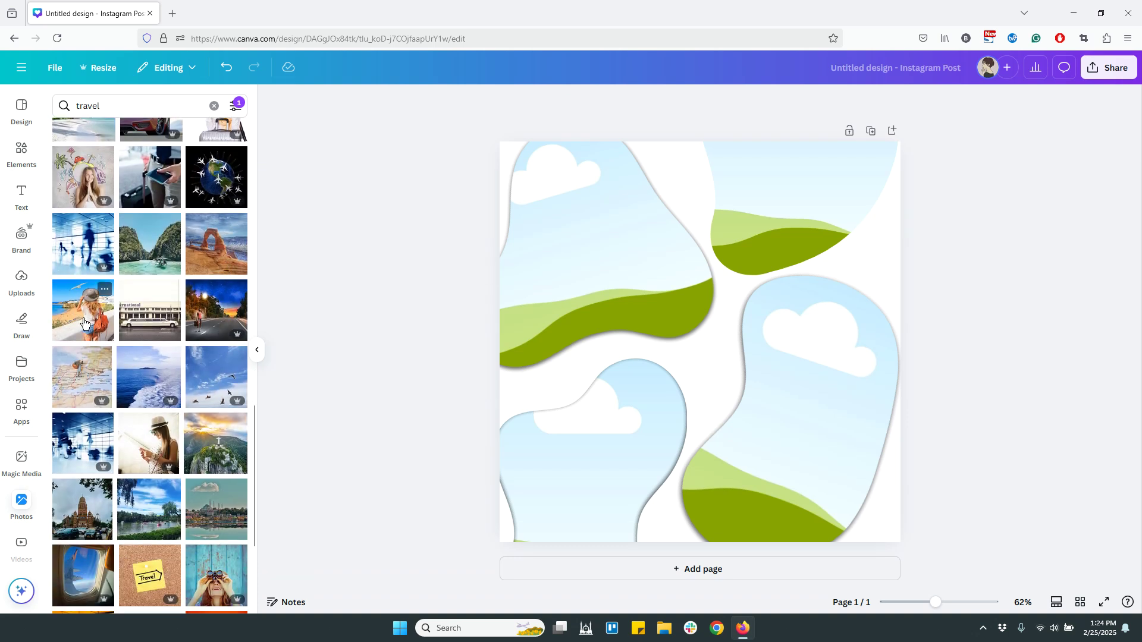
Step: Drop the striped-hat beach photo into the top-left, bottom-left, top-right and bottom-right blobs
left_click_drag(87, 325, 616, 283)
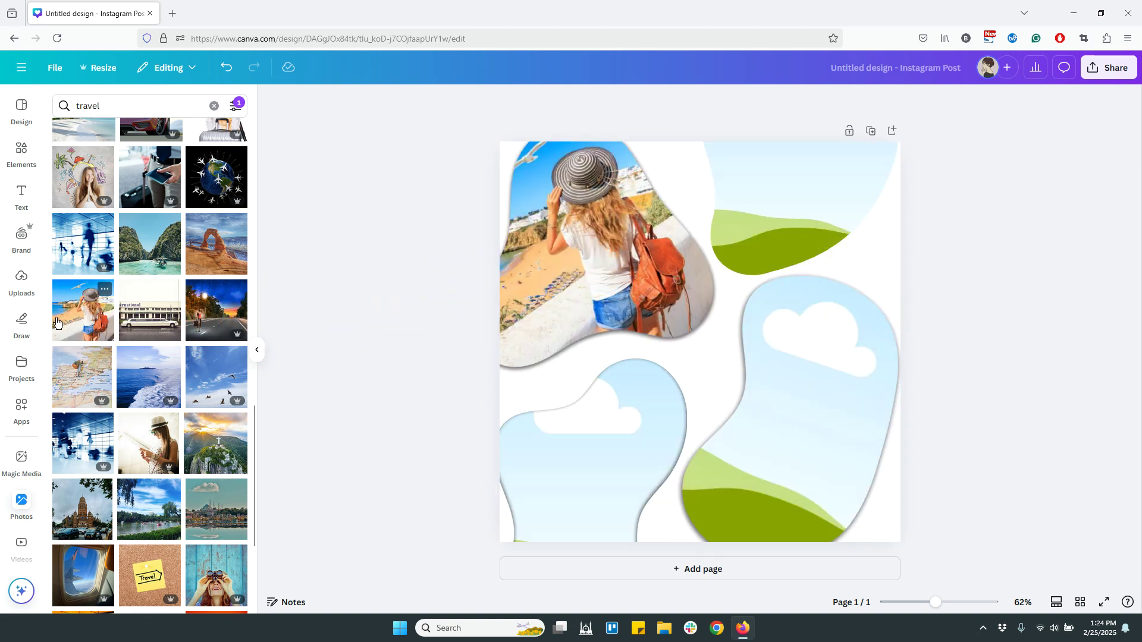
left_click_drag(60, 323, 533, 475)
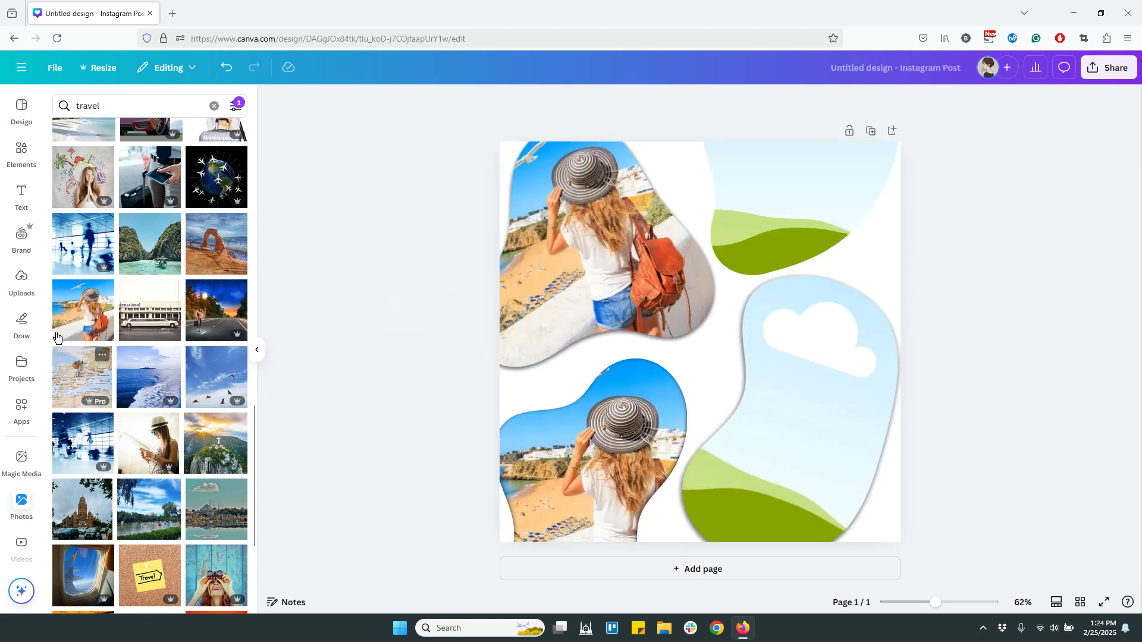
left_click_drag(83, 315, 793, 215)
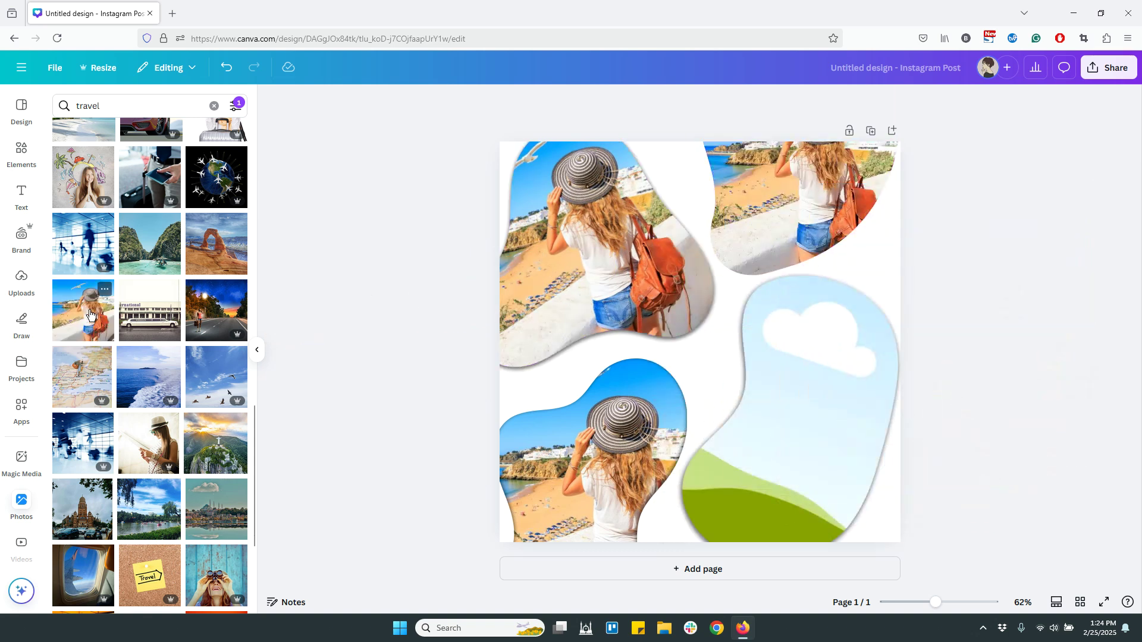
left_click_drag(83, 312, 742, 445)
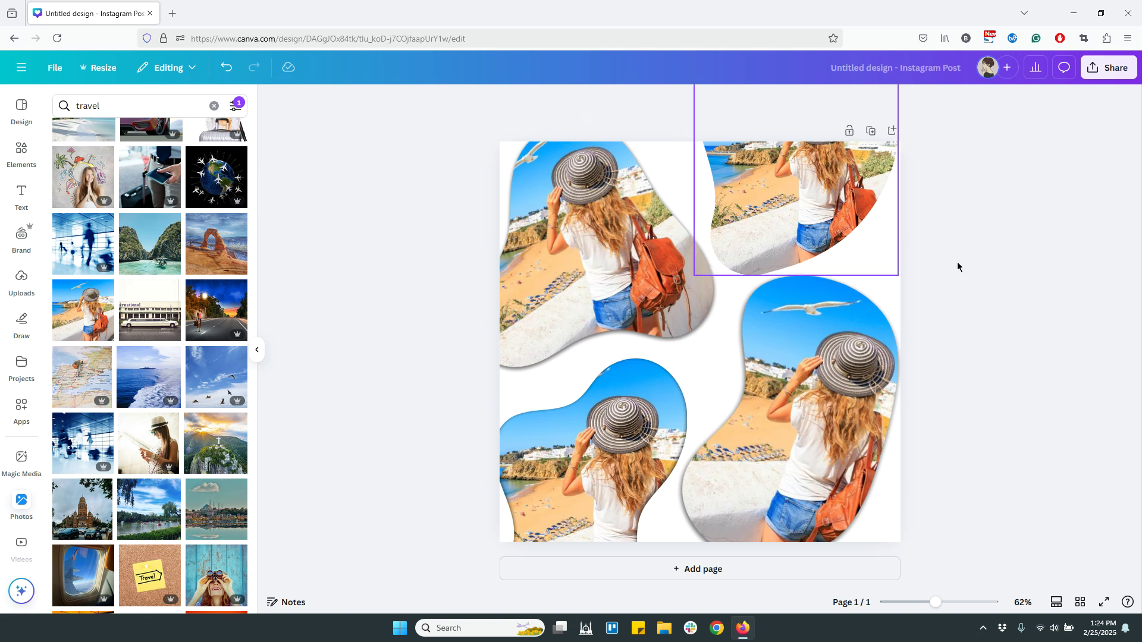
Step: Rotate the top-left frame's photo about 16° and enlarge it to show the coastline and seagull
left_click(1006, 262)
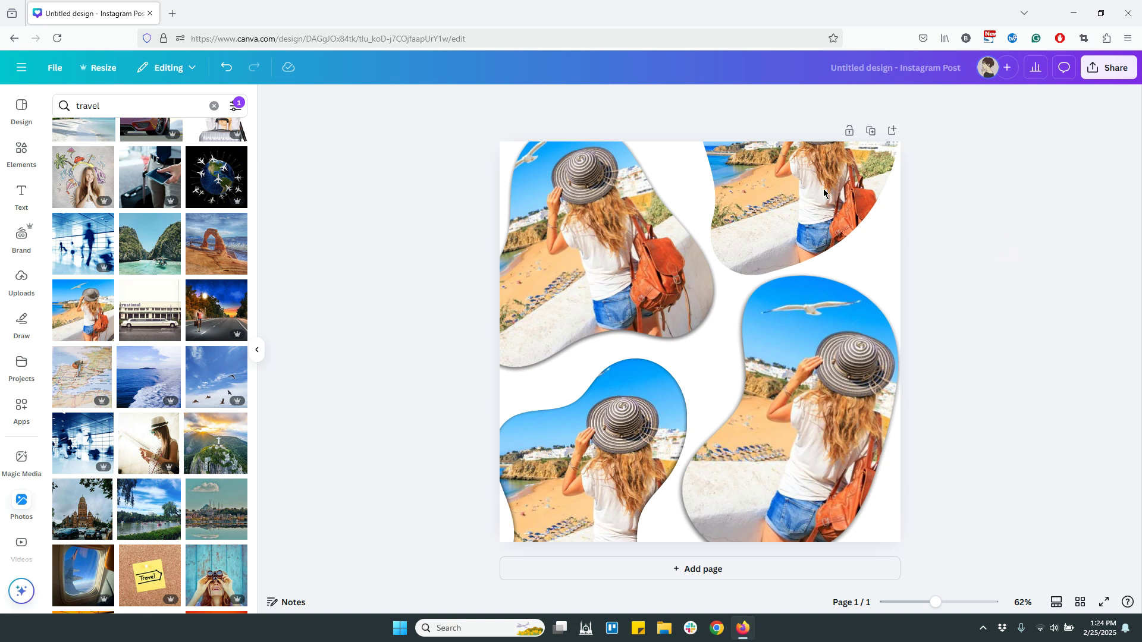
left_click(597, 237)
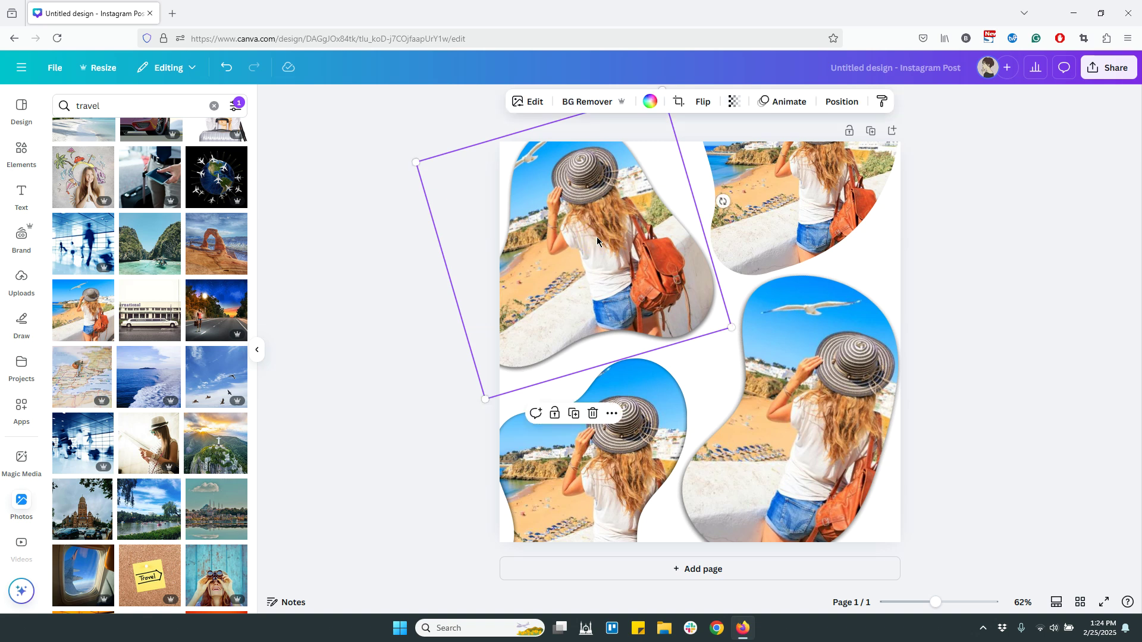
double_click(597, 236)
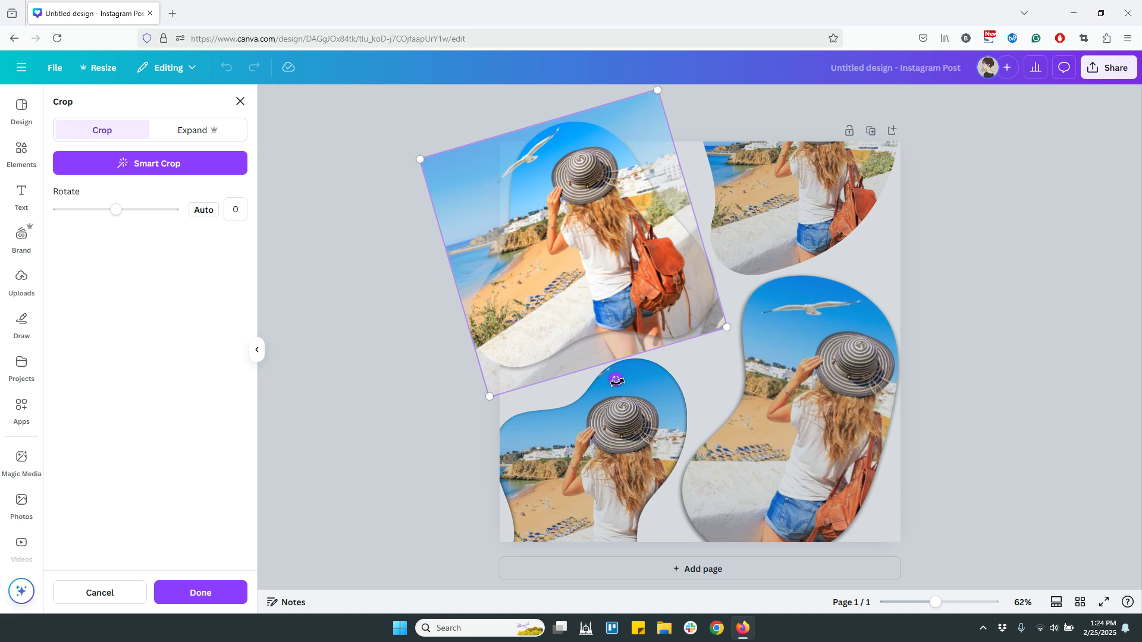
left_click_drag(617, 380, 576, 403)
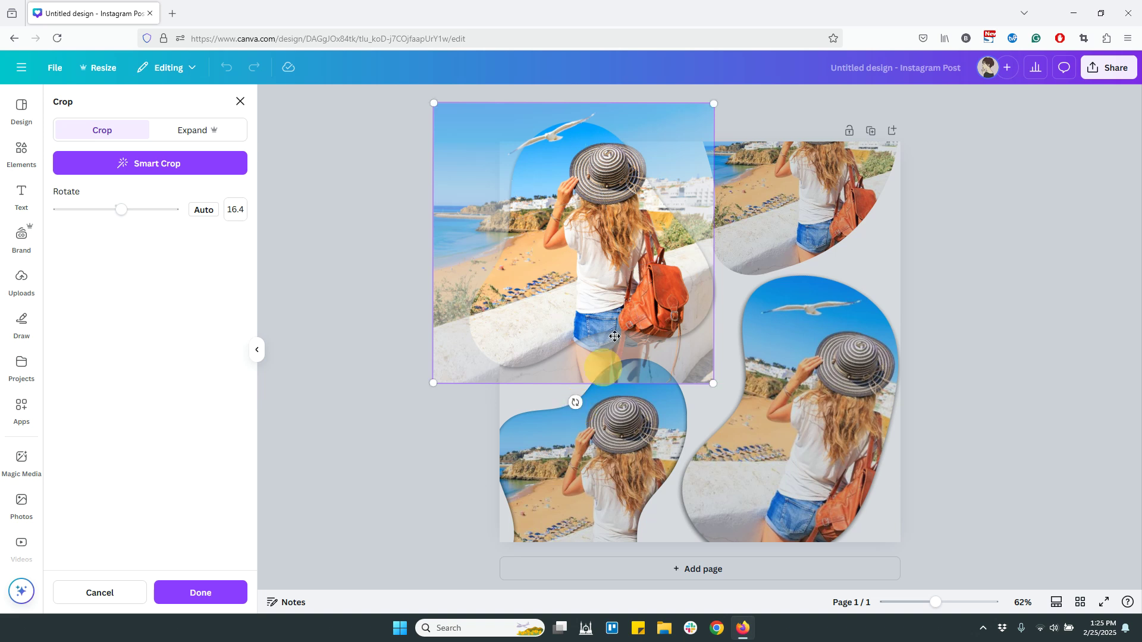
left_click_drag(593, 232, 660, 279)
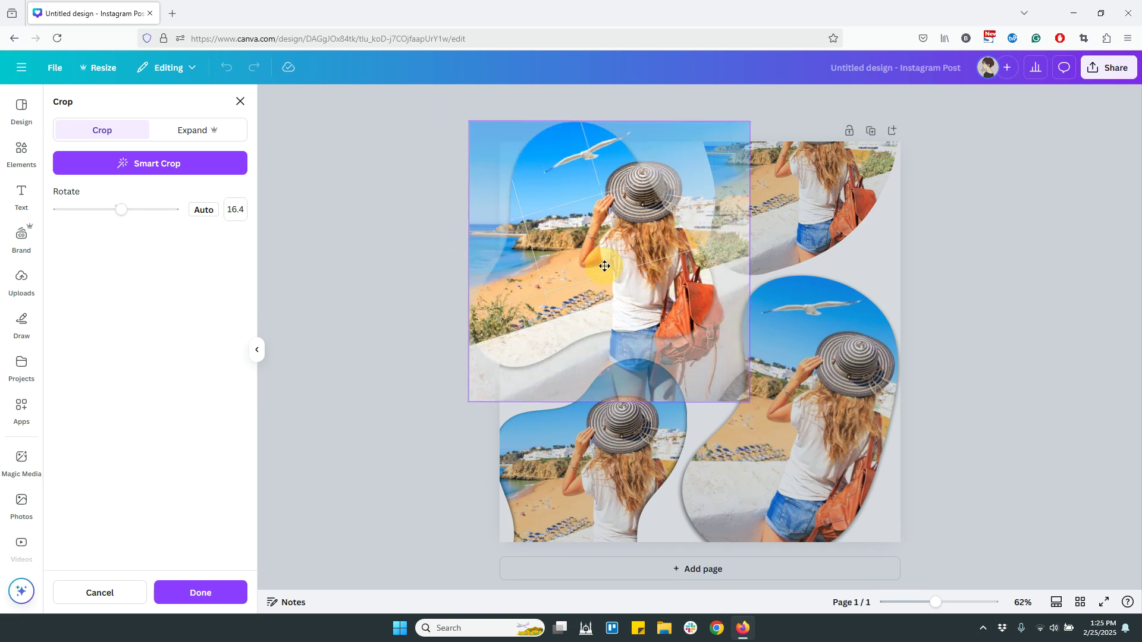
left_click_drag(752, 406, 885, 531)
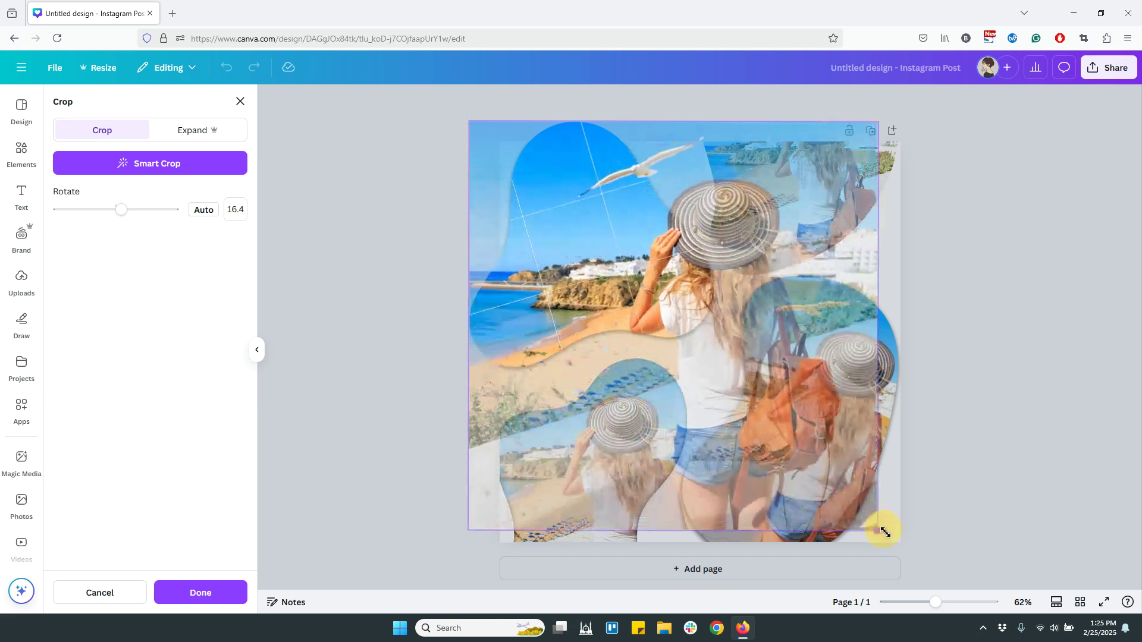
left_click(603, 245)
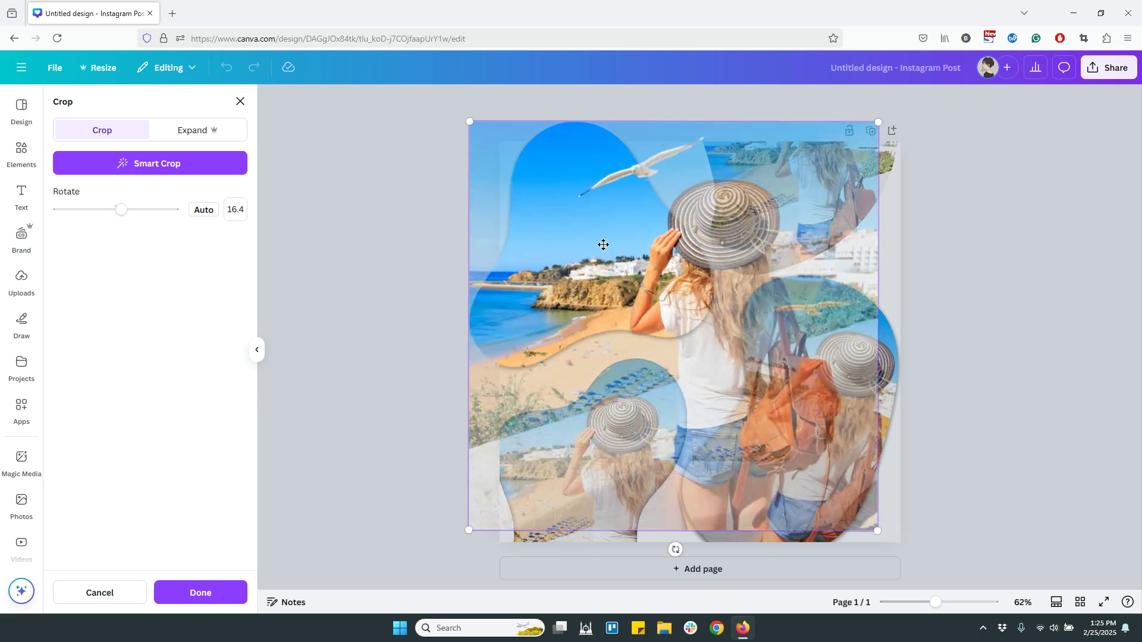
left_click(1045, 245)
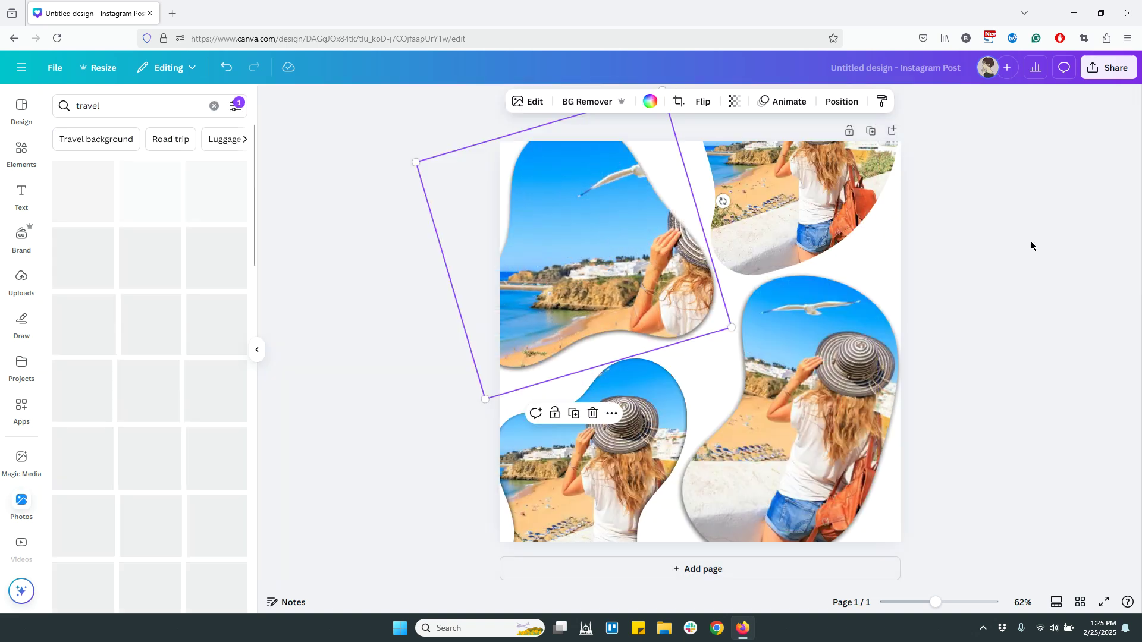
Step: Shrink the top-left and bottom-left photo frames and move them toward the centre
left_click(590, 265)
left_click_drag(590, 265, 609, 277)
left_click_drag(752, 340, 705, 313)
left_click_drag(610, 242, 627, 248)
left_click(616, 480)
scroll(947, 356, "down", 1)
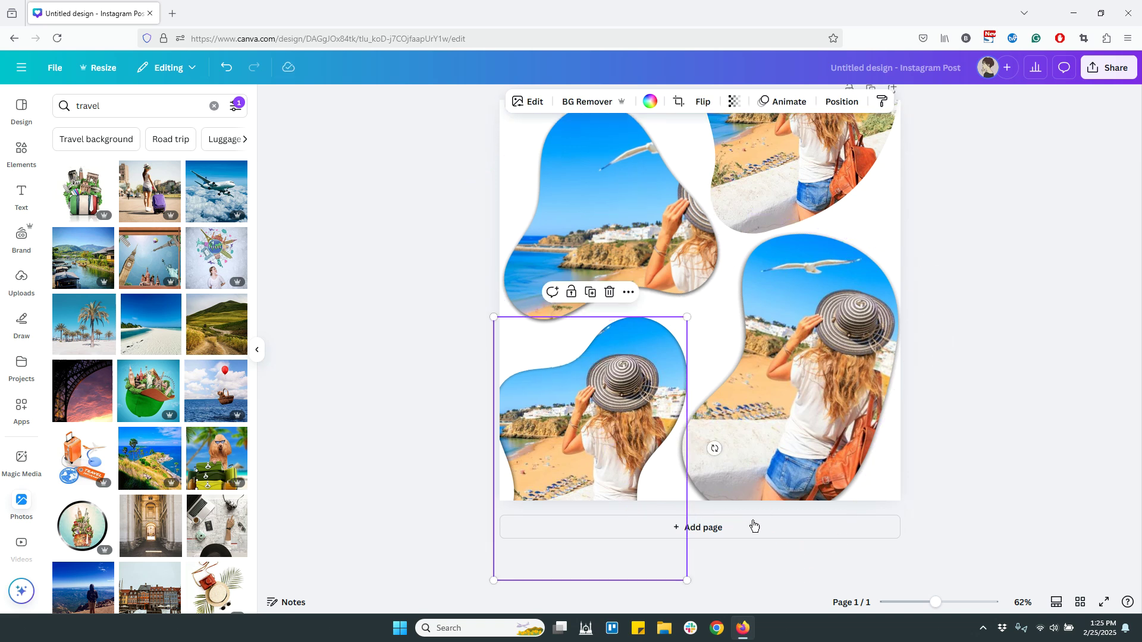
left_click_drag(687, 583, 655, 516)
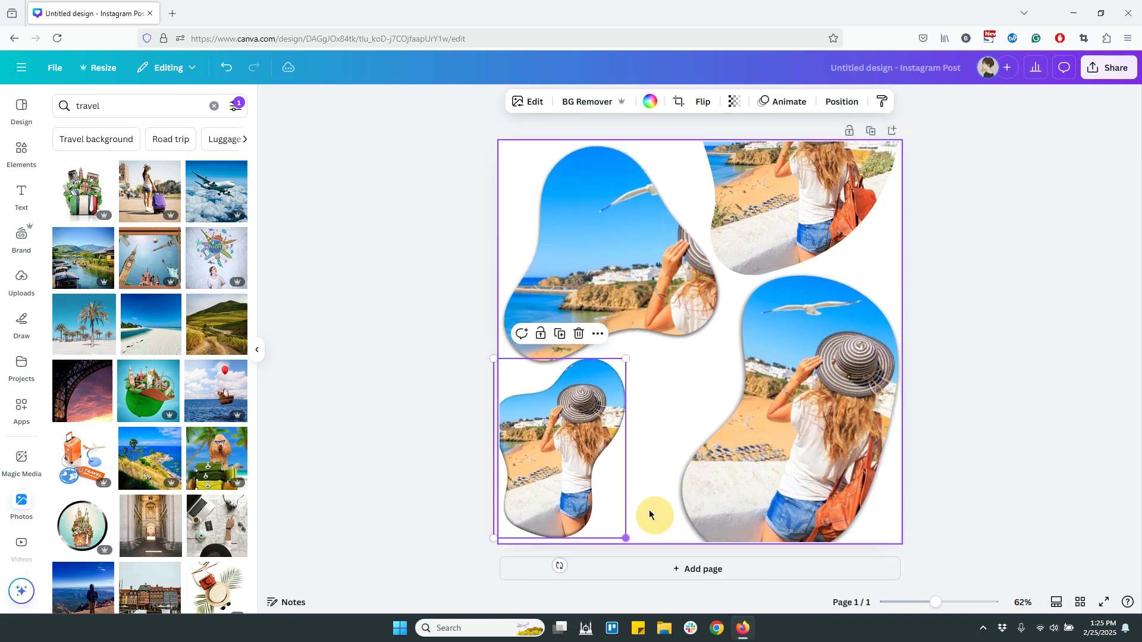
left_click_drag(544, 425, 580, 415)
Step: Resize the big right photo frame and tilt it about 25°
left_click(778, 393)
scroll(909, 429, "down", 1)
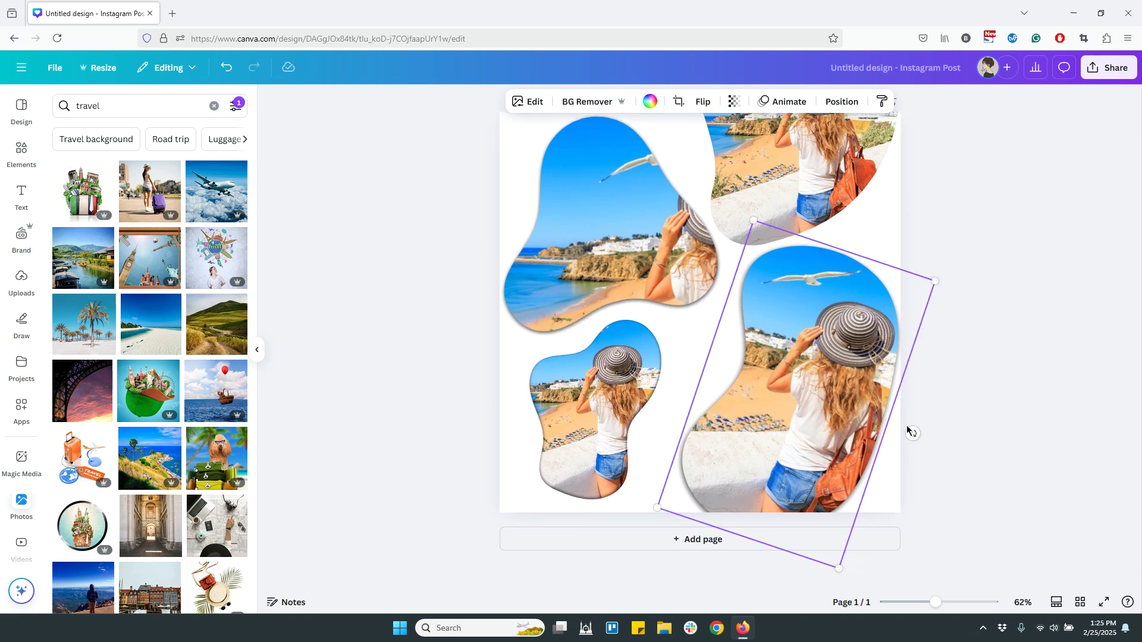
left_click_drag(839, 567, 818, 540)
left_click_drag(773, 458, 757, 472)
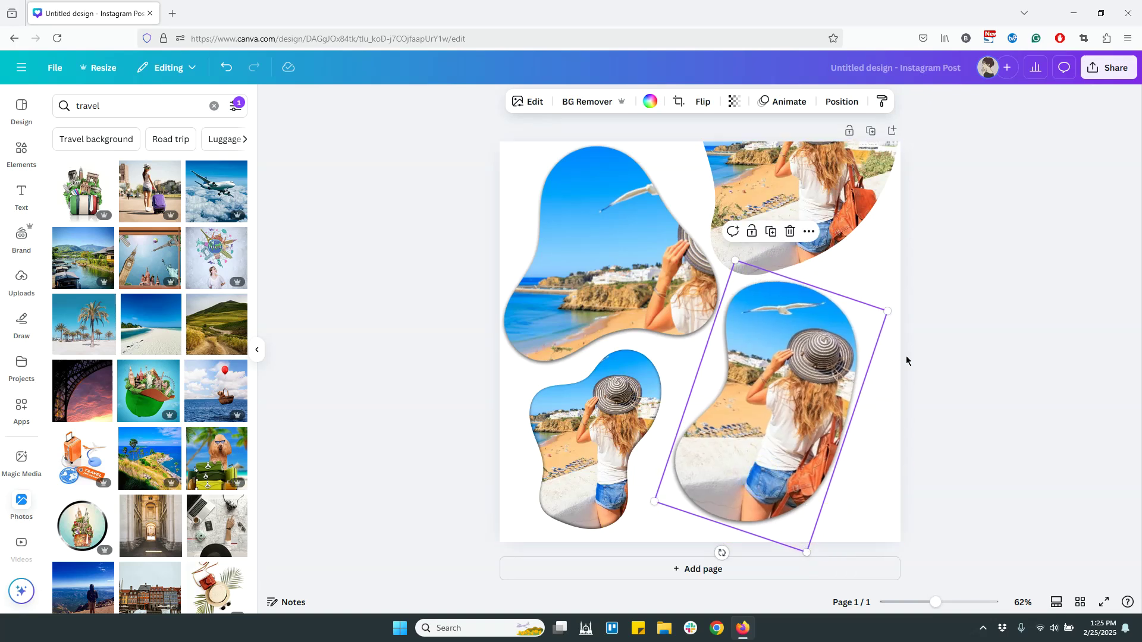
left_click_drag(722, 552, 689, 548)
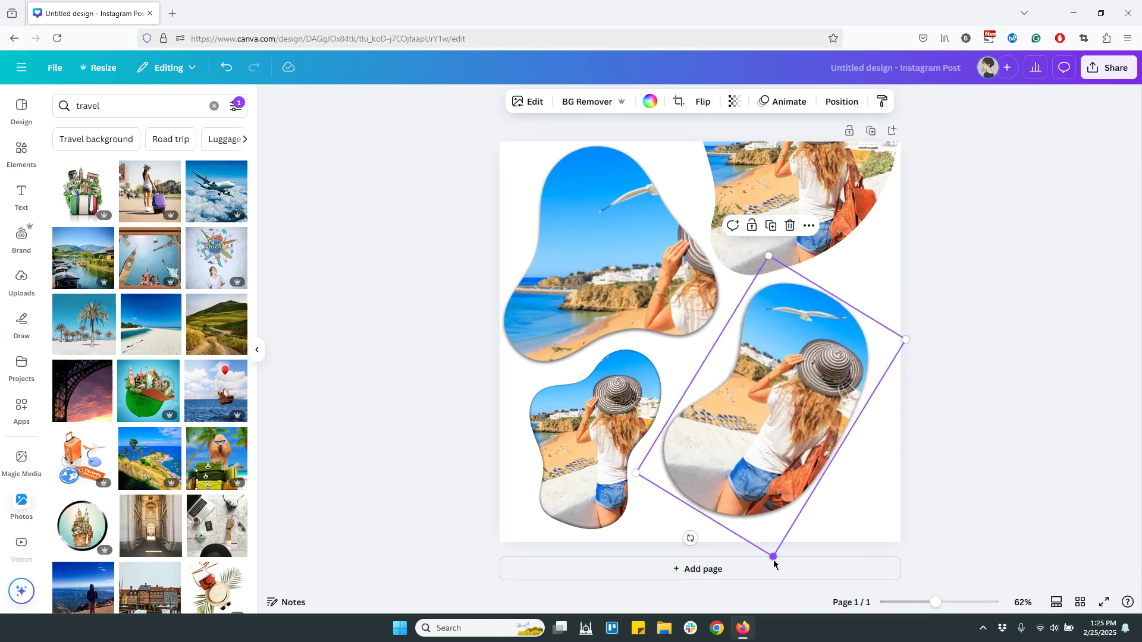
left_click_drag(774, 557, 782, 574)
right_click(784, 574)
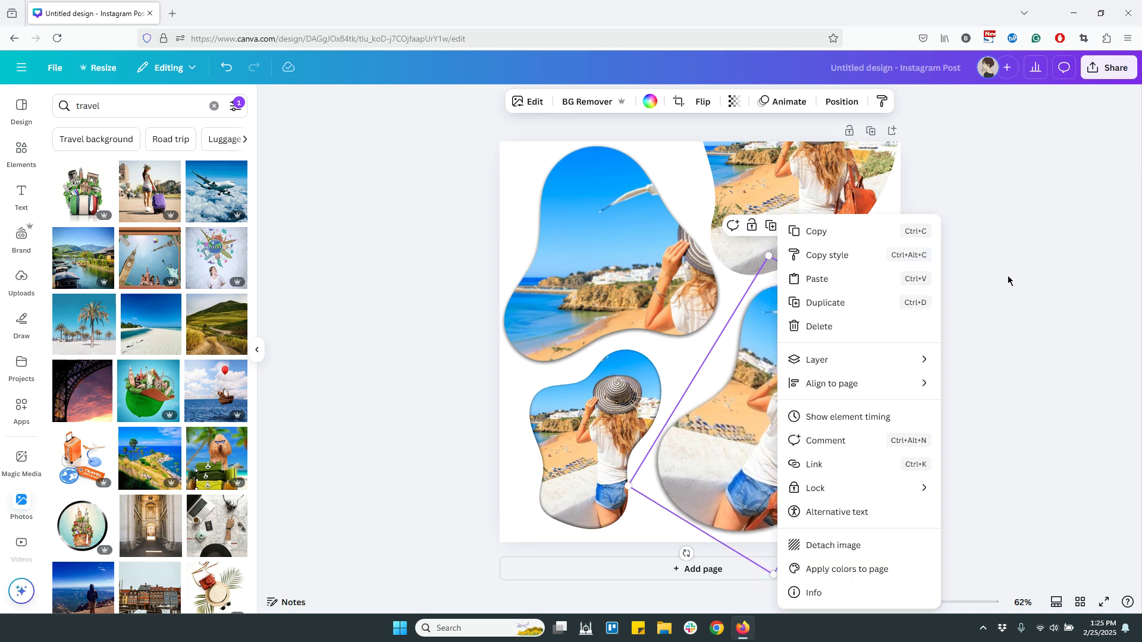
left_click(1007, 276)
Step: Shrink the top-right frame to 373 by 374 and place it in the page's top-right corner
left_click(880, 190)
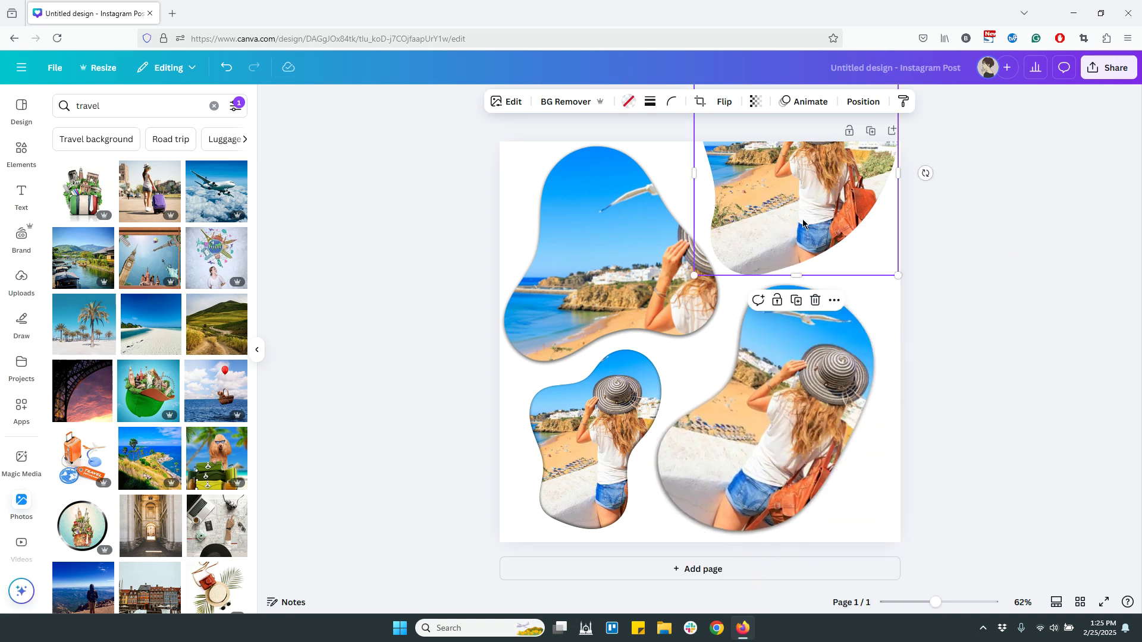
left_click_drag(803, 224, 792, 309)
left_click_drag(885, 159, 821, 224)
left_click_drag(767, 292, 793, 215)
left_click(1009, 245)
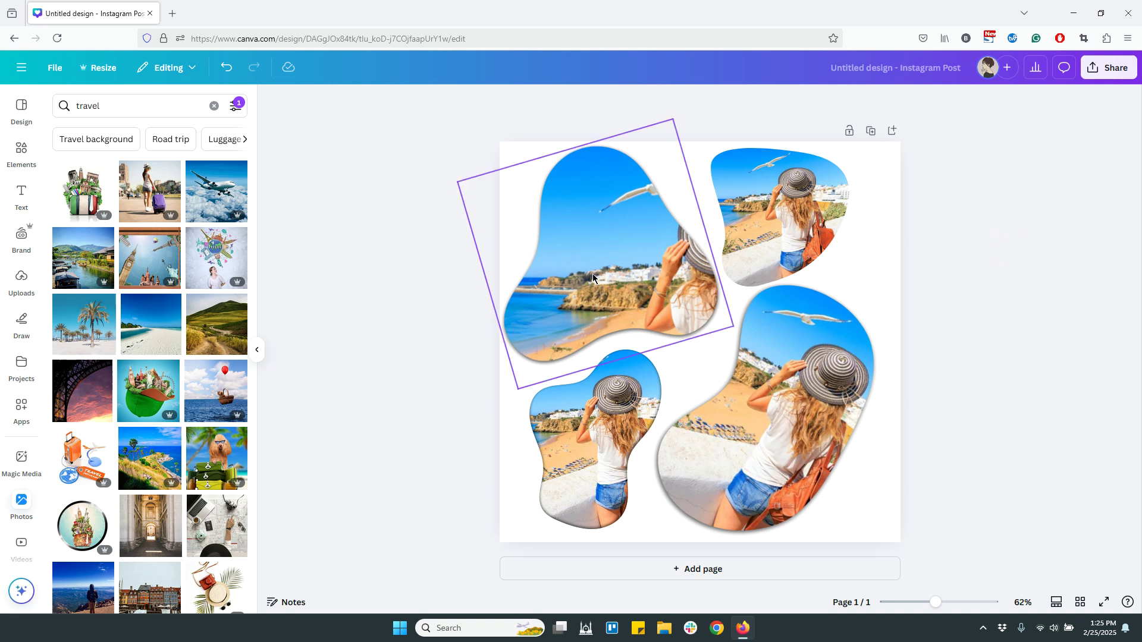
Step: Shift all four photo frames together slightly to the right
left_click_drag(1000, 479, 626, 245)
left_click_drag(803, 400, 812, 400)
left_click(1024, 342)
Step: Select the frames in turn and enter crop mode on the top-left blob's photo
left_click(823, 430)
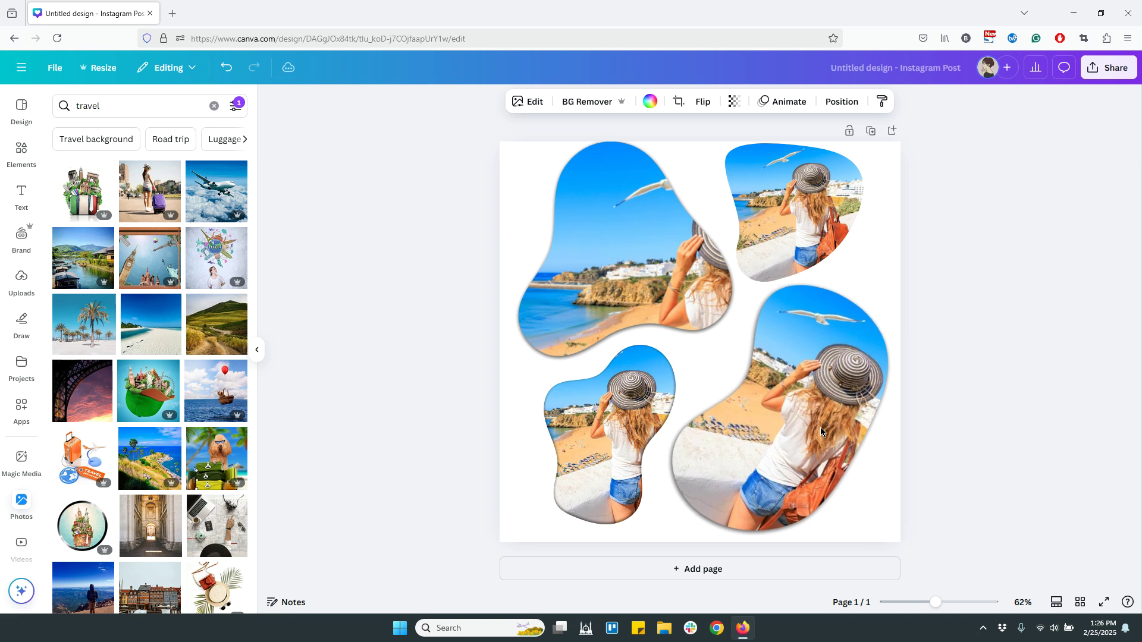
left_click(803, 225)
scroll(800, 245, "down", 1)
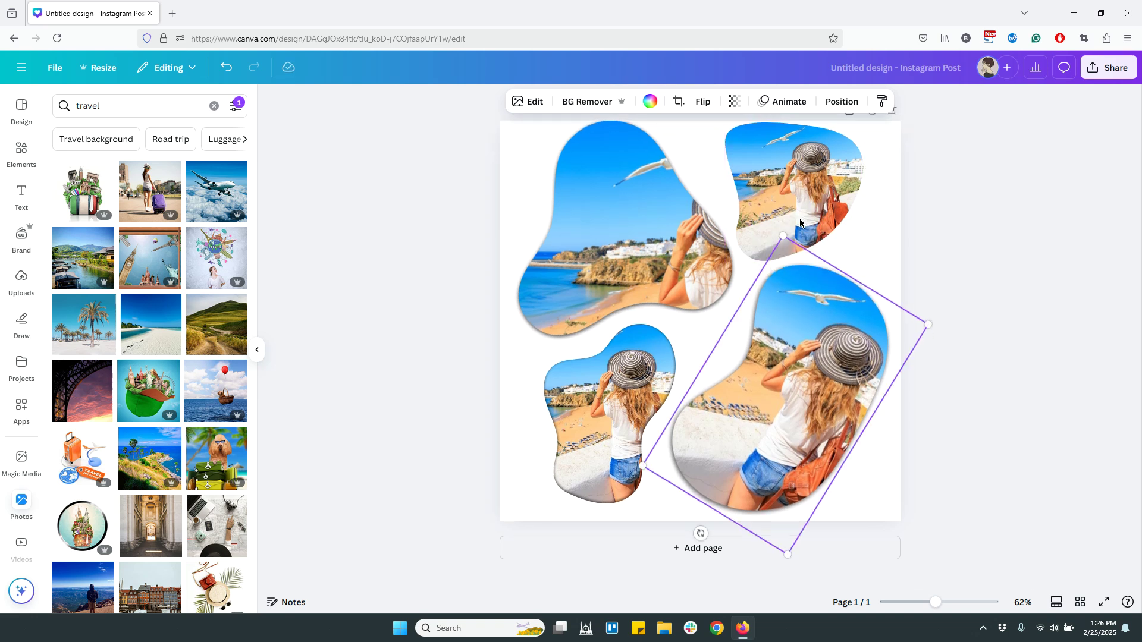
left_click(821, 156)
scroll(822, 156, "up", 1)
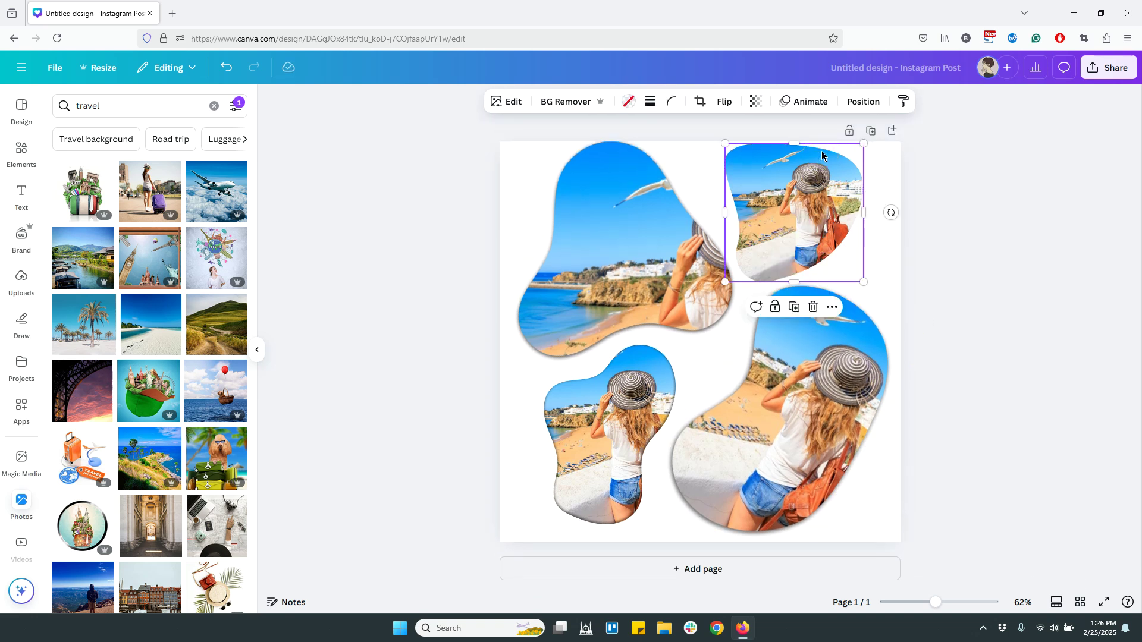
left_click(587, 235)
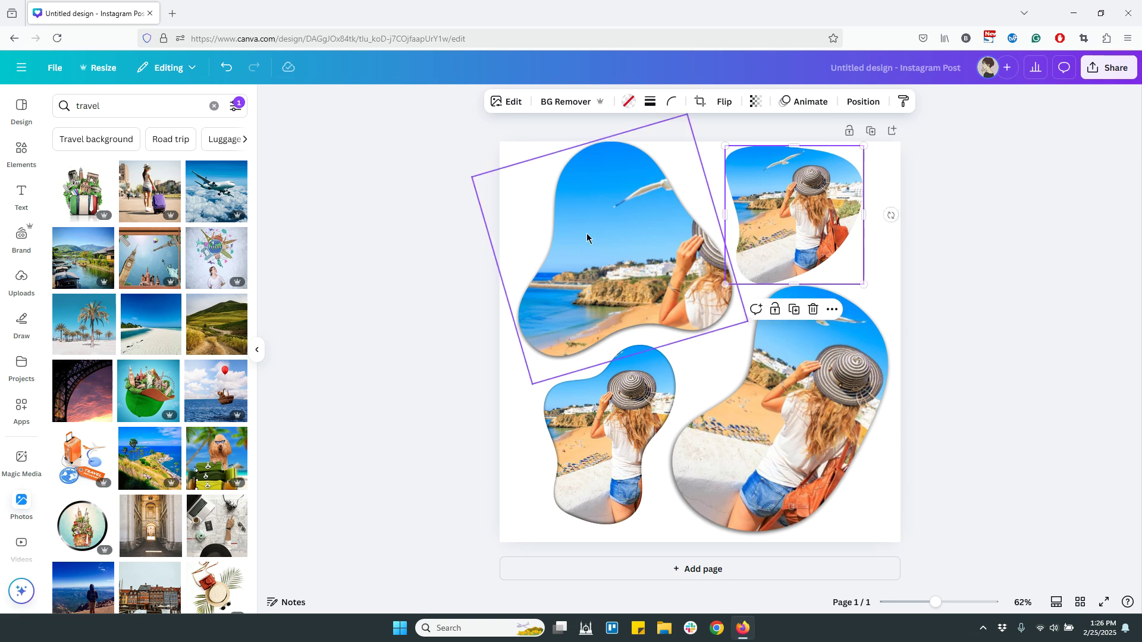
double_click(599, 233)
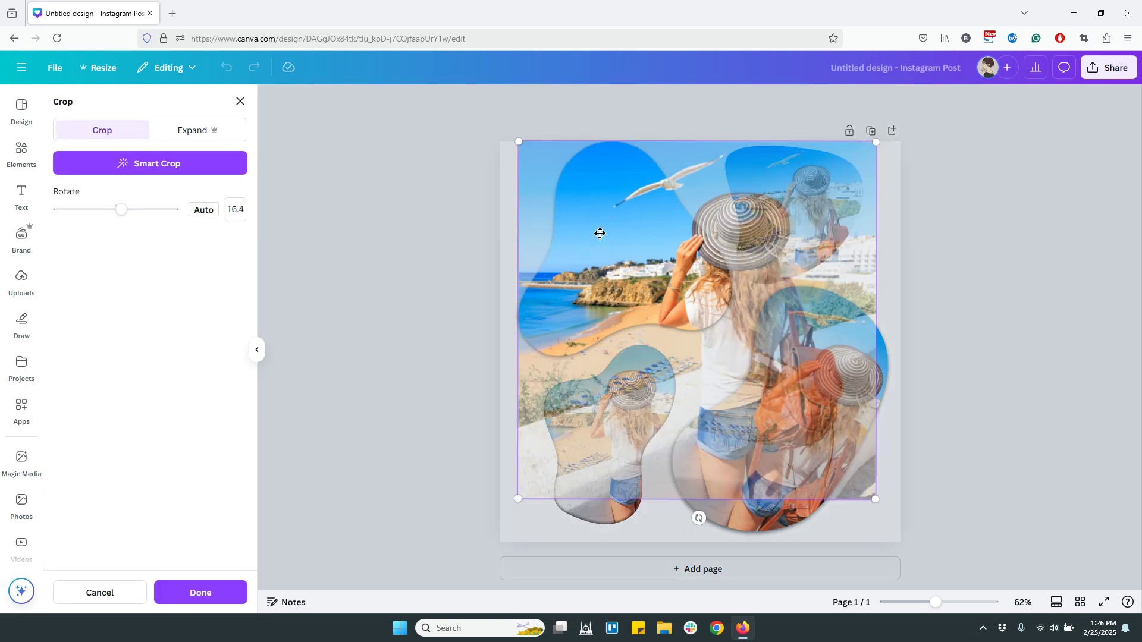
left_click(639, 258)
Step: Resize the top-left photo's crop area until it covers the whole page, then apply it
left_click_drag(875, 499, 780, 422)
left_click_drag(634, 261, 614, 261)
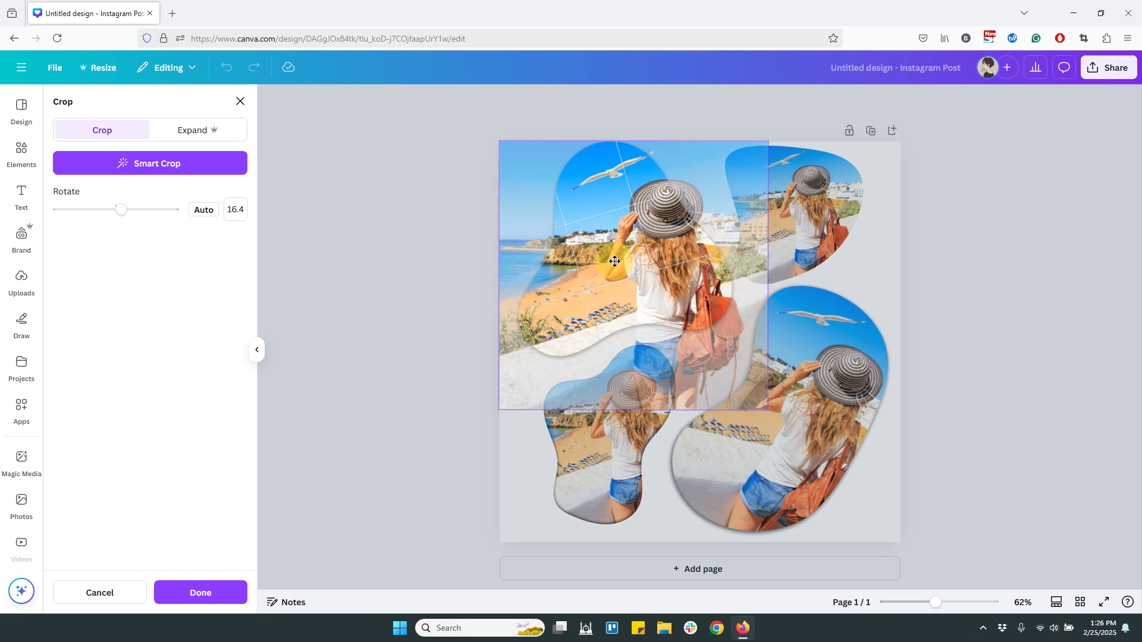
left_click_drag(614, 261, 614, 261)
left_click_drag(771, 411, 904, 541)
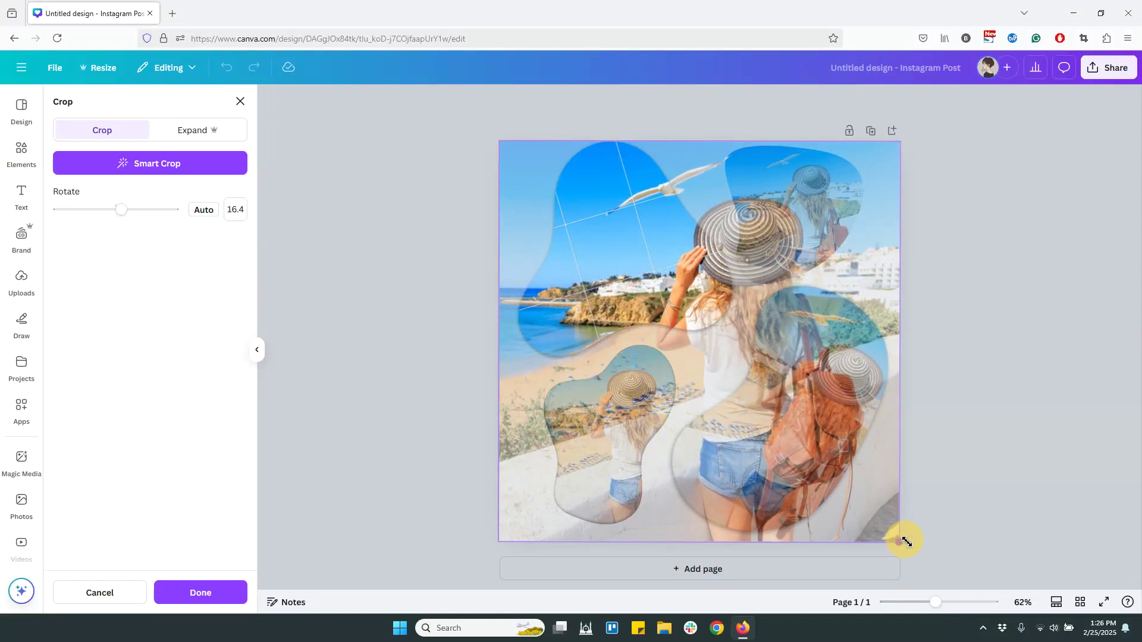
left_click_drag(904, 541, 905, 541)
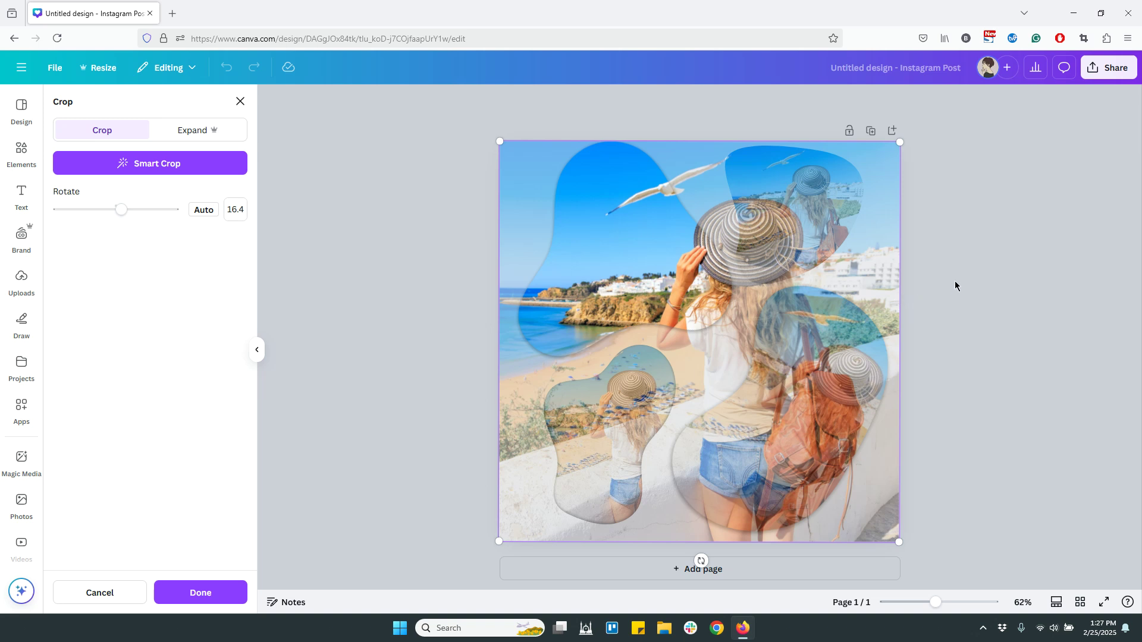
left_click(1014, 268)
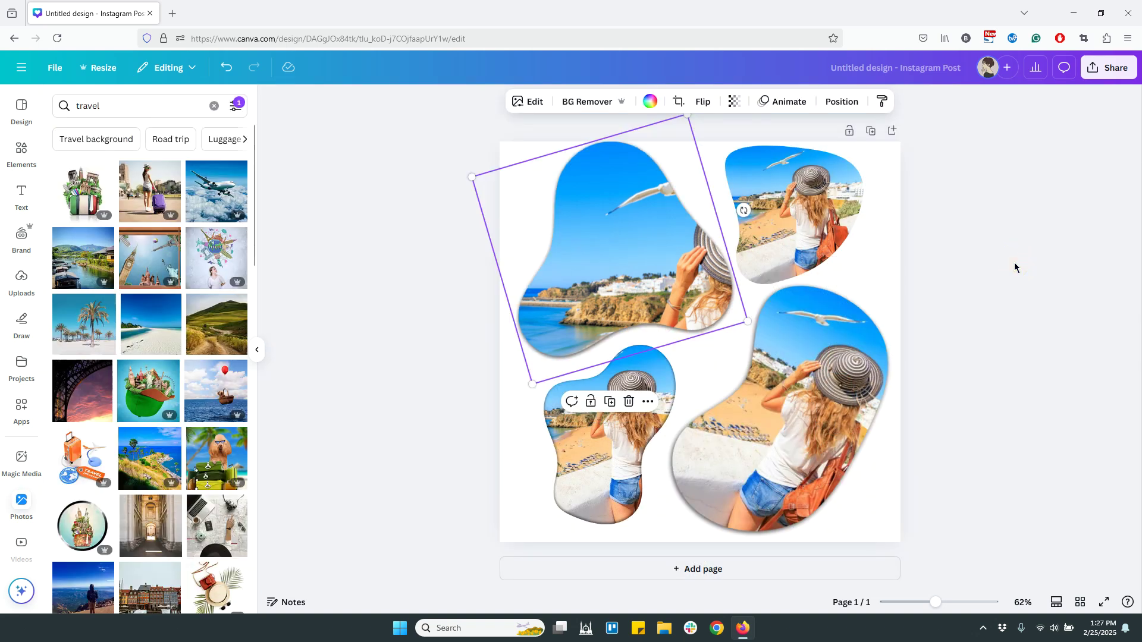
Step: Stretch the top-right blob's photo crop to the page edges, revealing the striped hat and sky
left_click(1019, 244)
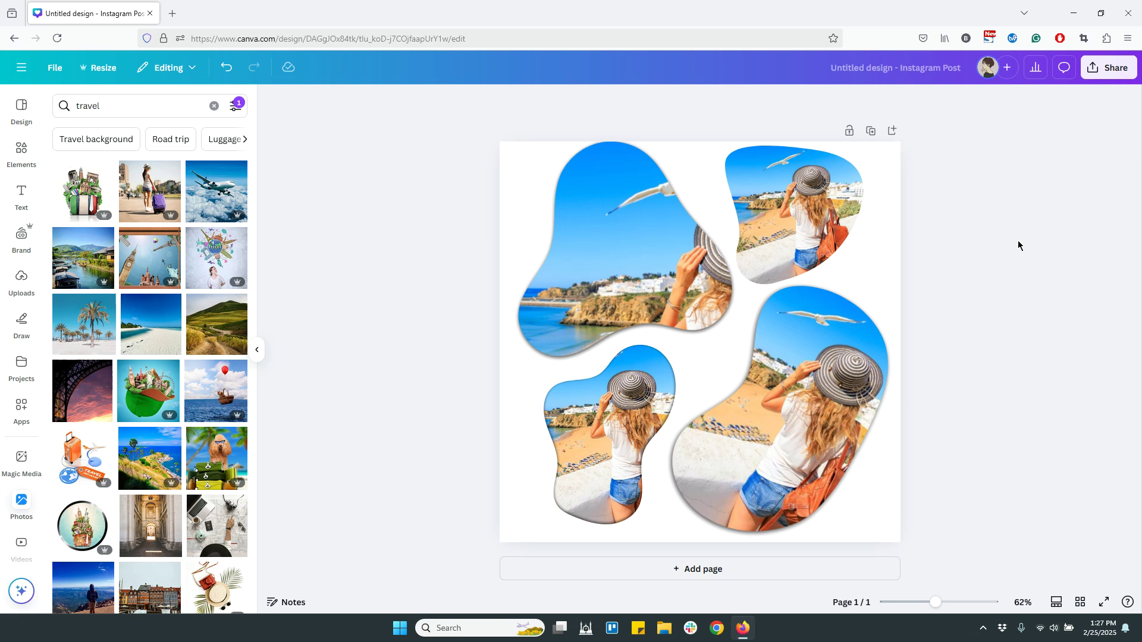
double_click(805, 213)
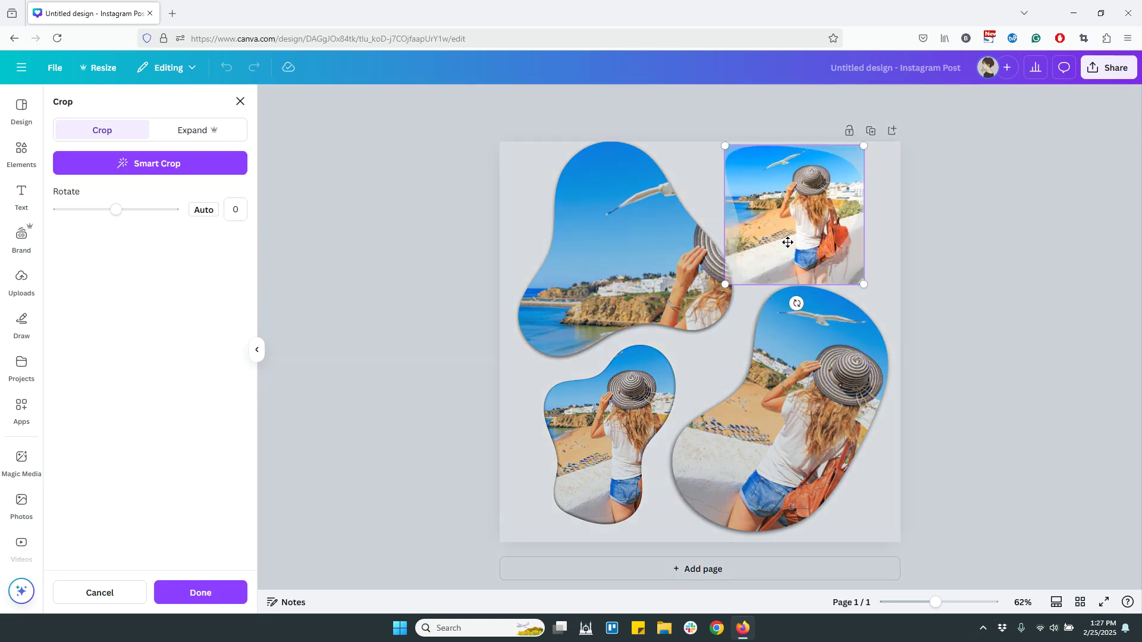
left_click_drag(726, 288, 500, 509)
left_click_drag(863, 510, 903, 547)
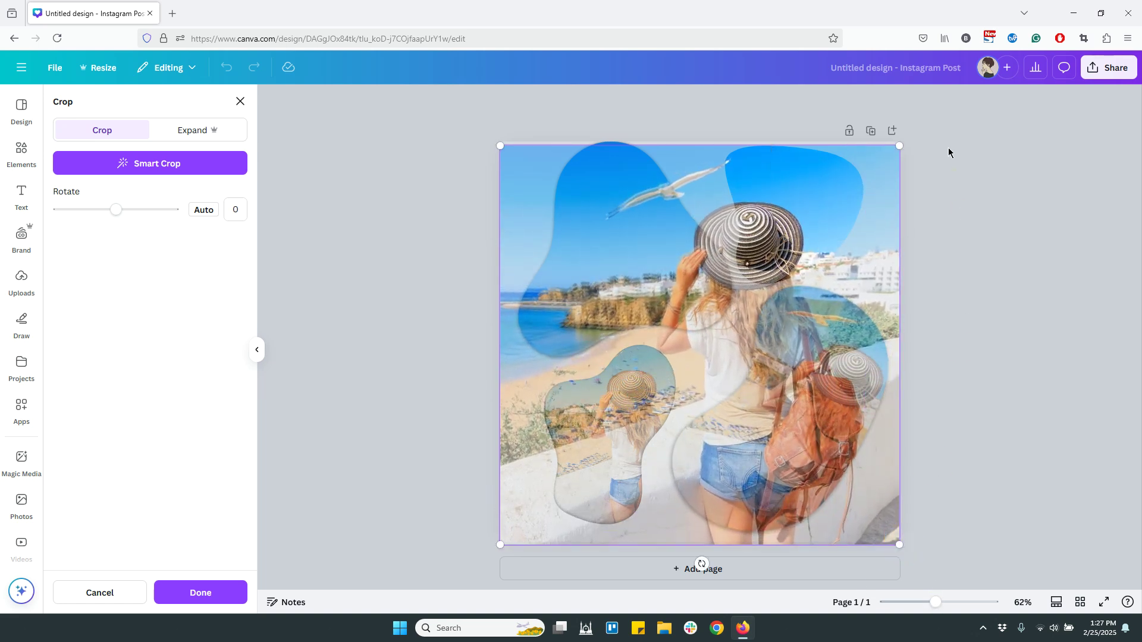
left_click_drag(899, 145, 902, 141)
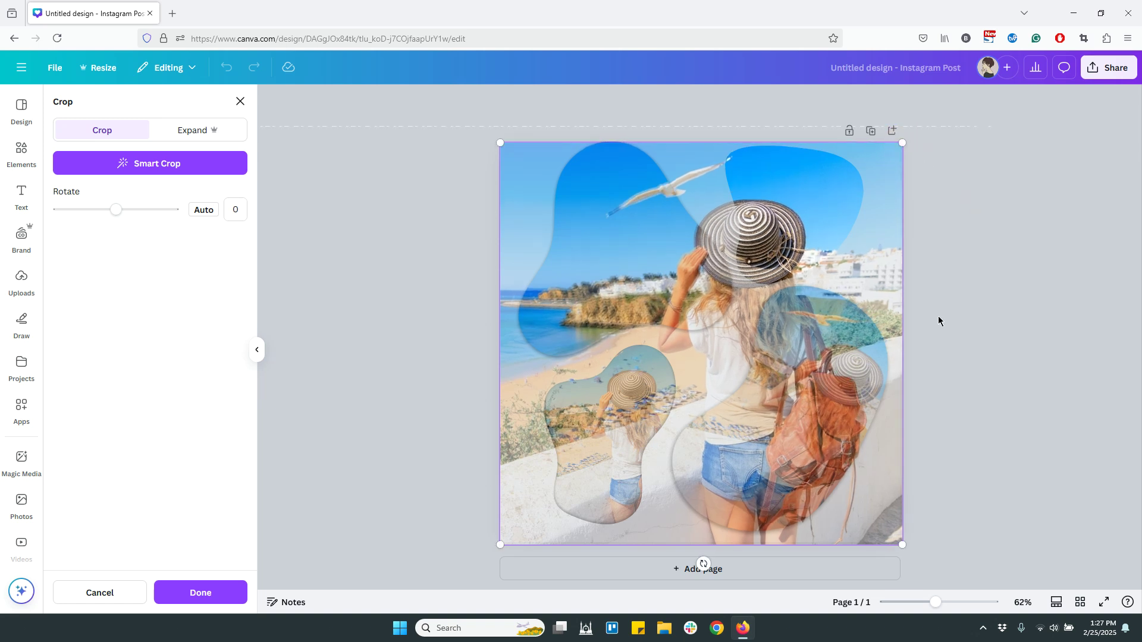
left_click(1008, 433)
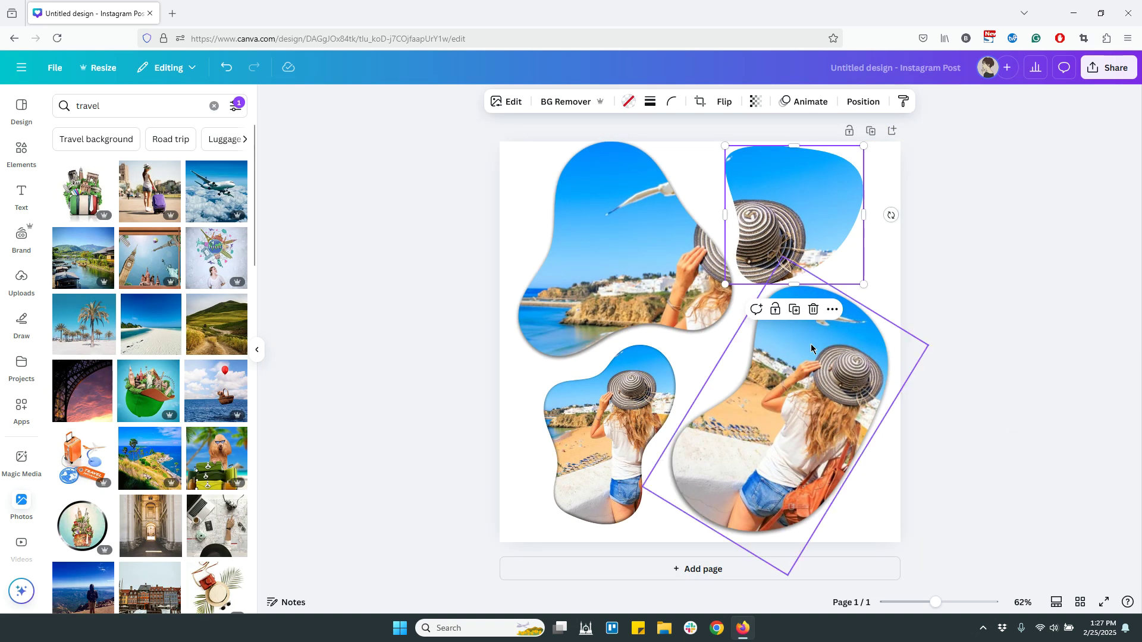
Step: Rotate the lower-right blob's photo to -31.3° and stretch its crop to the page corners
left_click(799, 414)
double_click(800, 414)
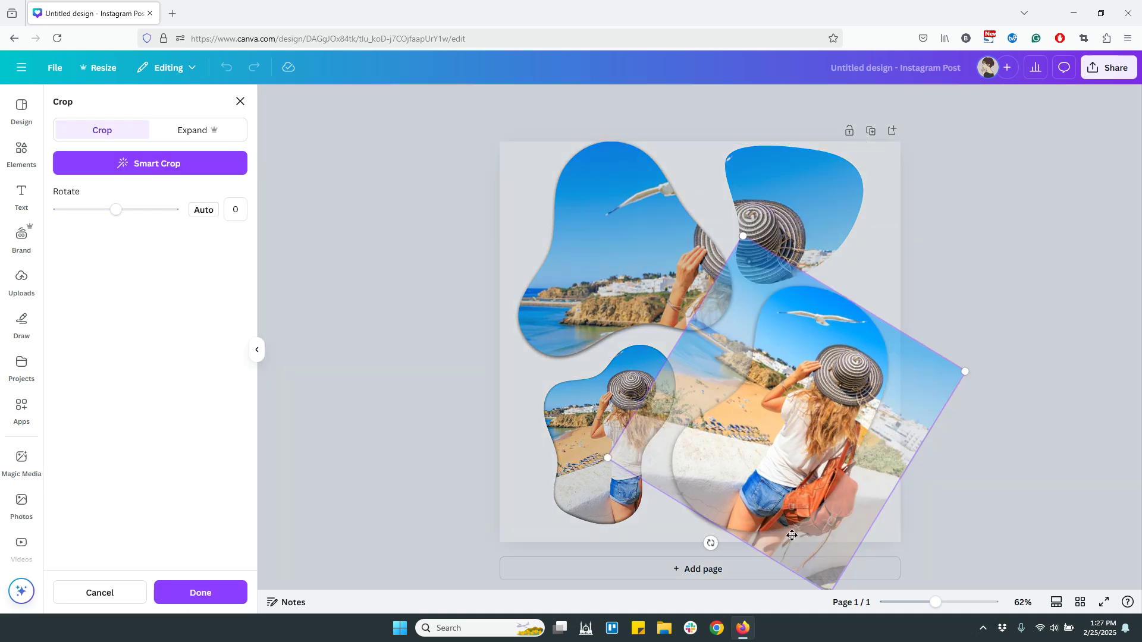
scroll(1009, 381, "down", 1)
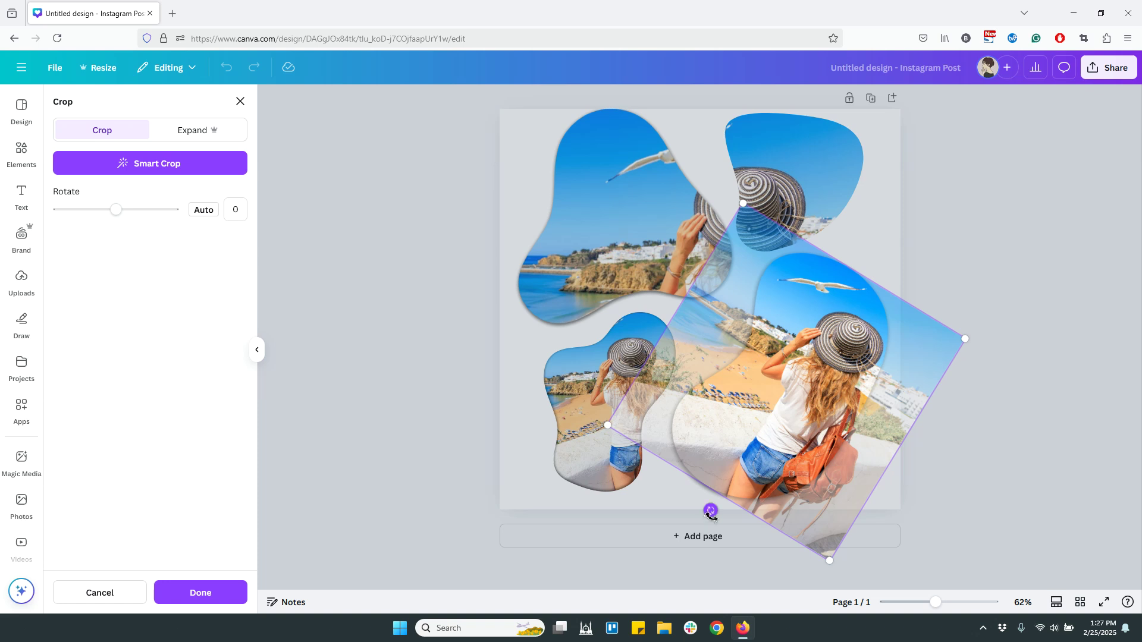
left_click_drag(711, 512, 792, 540)
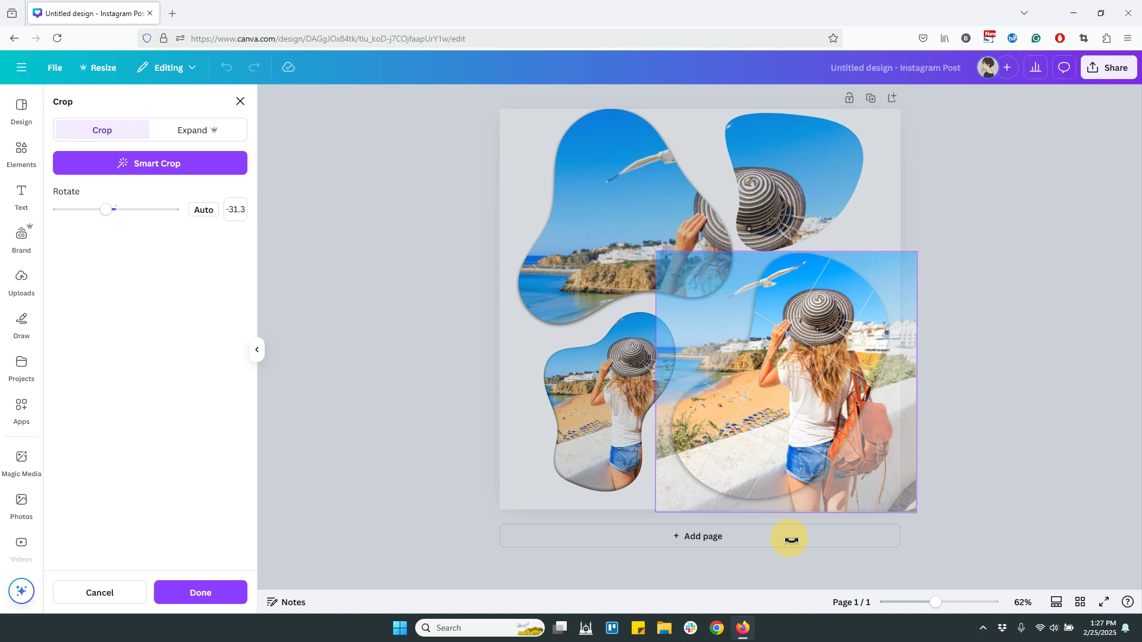
left_click_drag(757, 393, 742, 388)
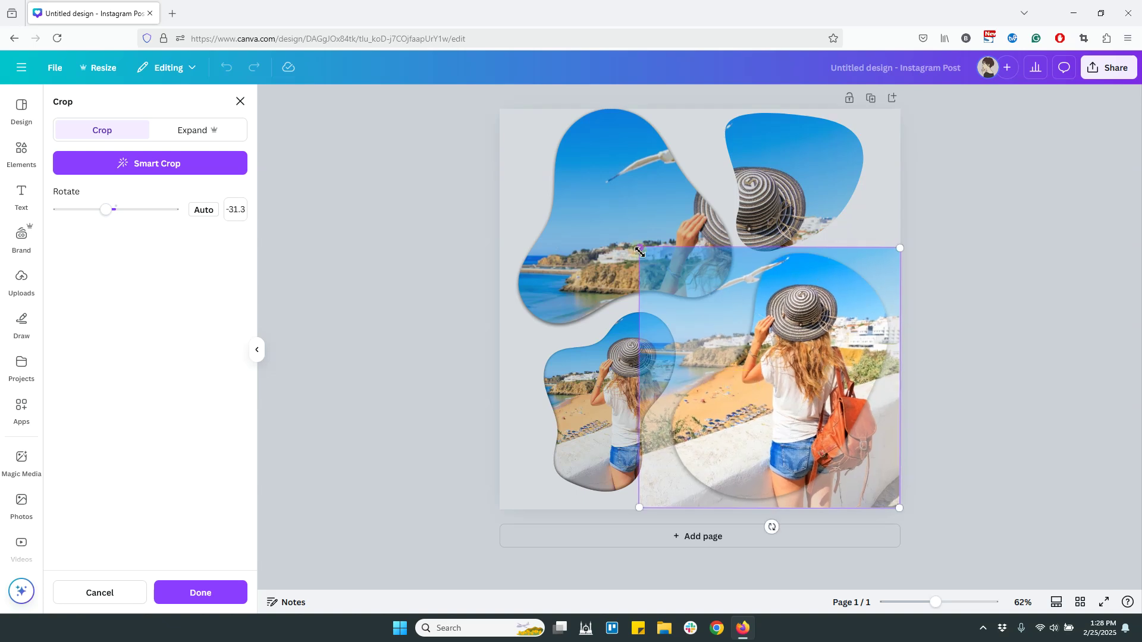
left_click_drag(639, 249, 492, 119)
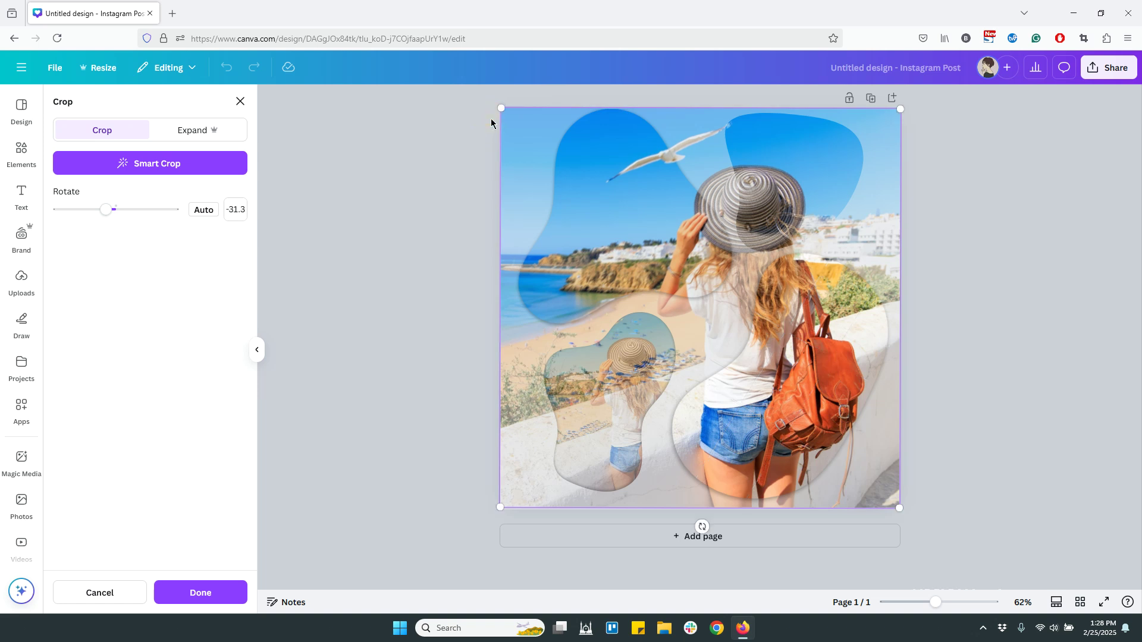
left_click_drag(631, 399, 630, 402)
left_click_drag(900, 113, 898, 111)
left_click(984, 154)
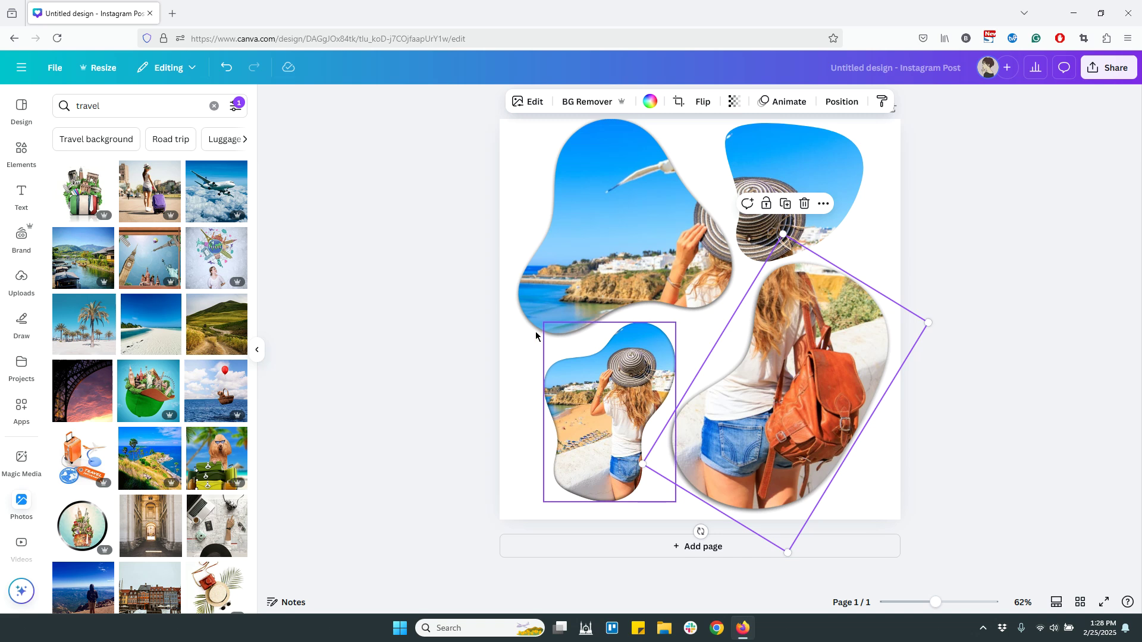
Step: Enlarge the bottom-left blob to 388×528 and stretch its photo crop to fill the whole page
left_click(570, 412)
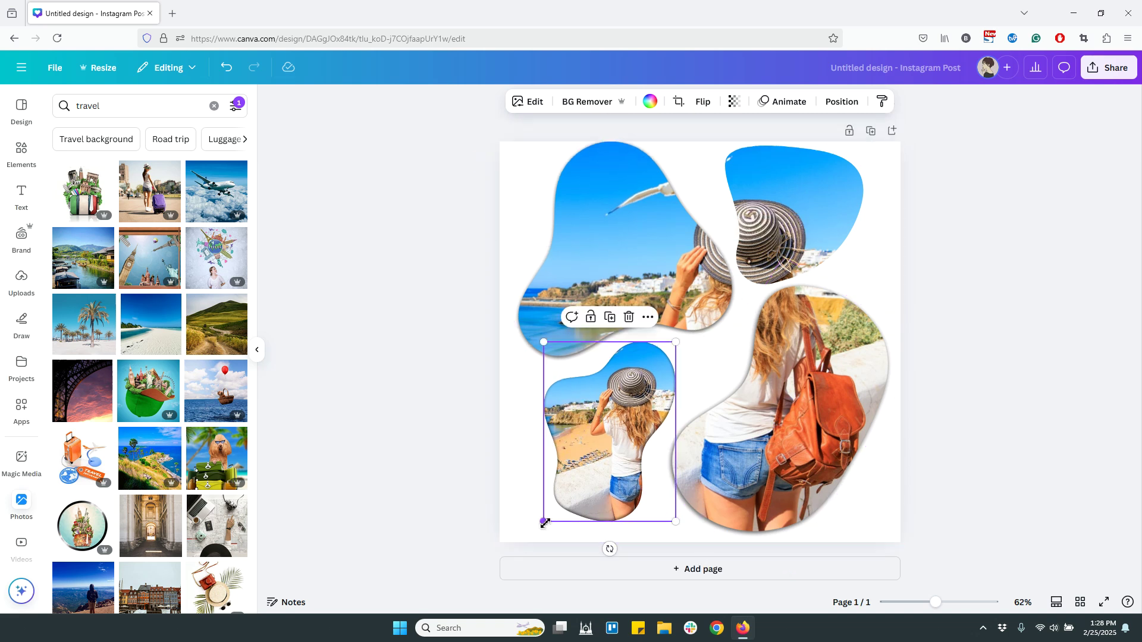
left_click_drag(544, 521, 532, 539)
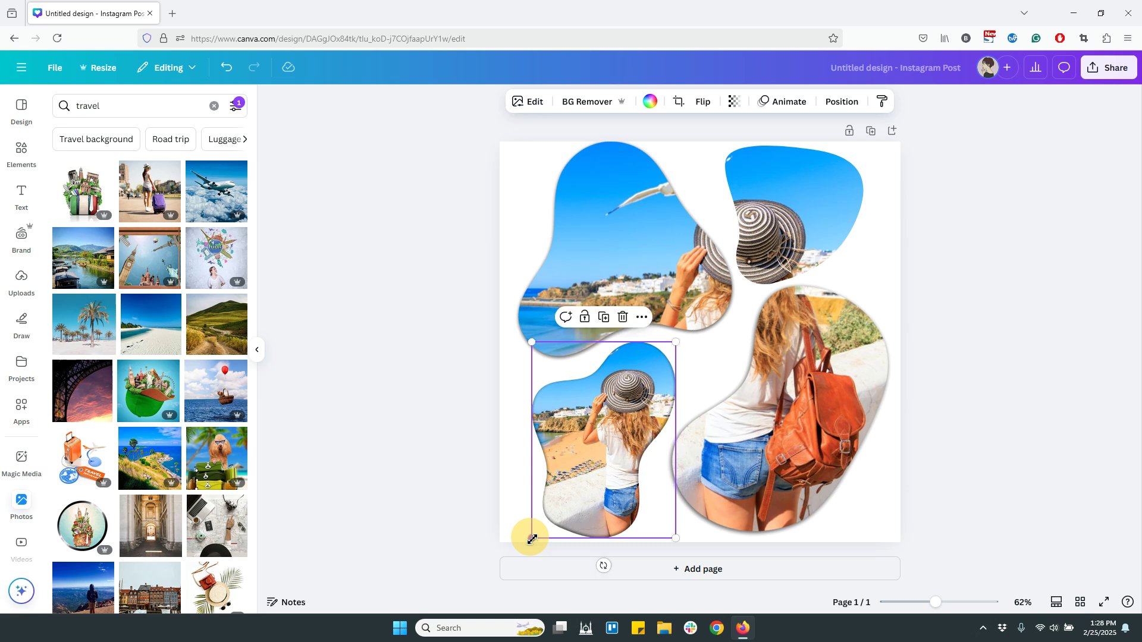
double_click(587, 411)
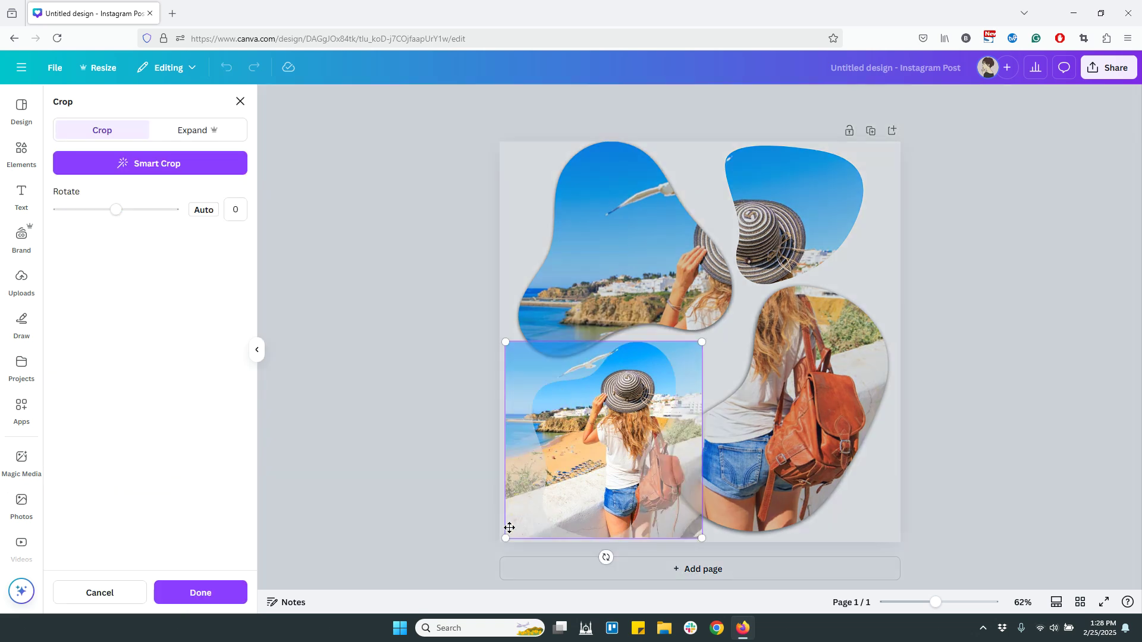
left_click_drag(505, 539, 502, 543)
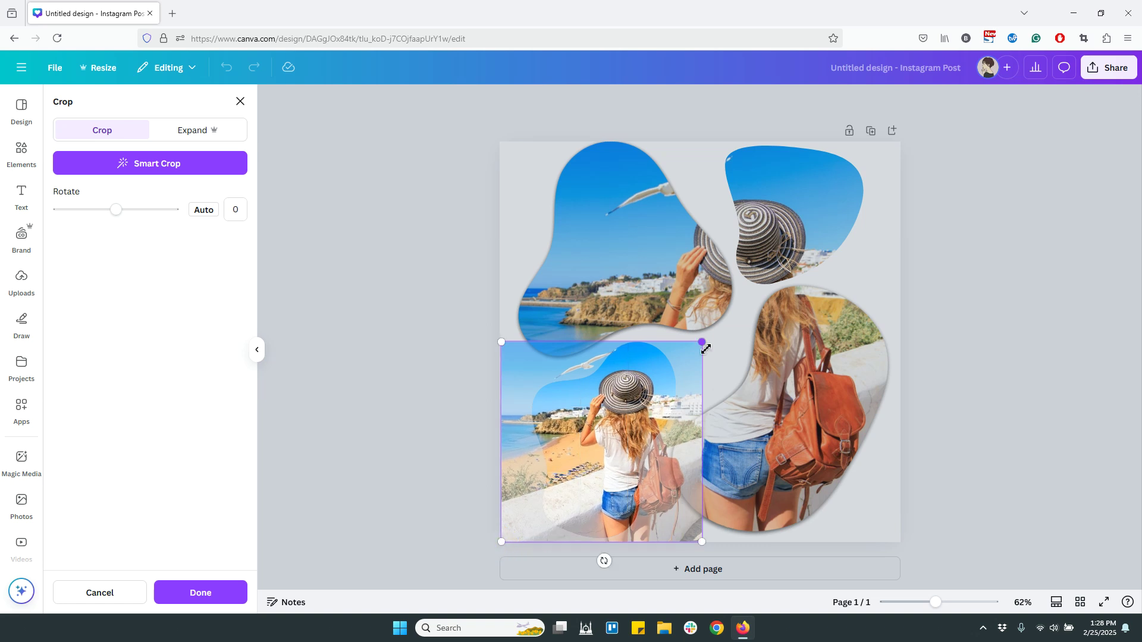
left_click_drag(703, 343, 903, 152)
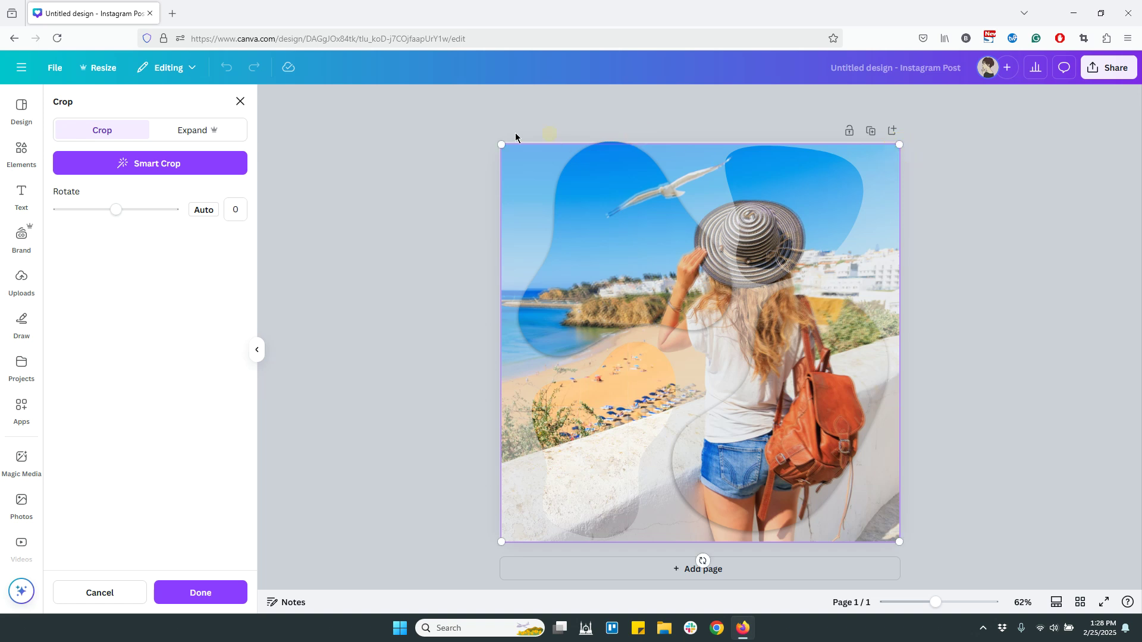
left_click_drag(499, 147, 500, 147)
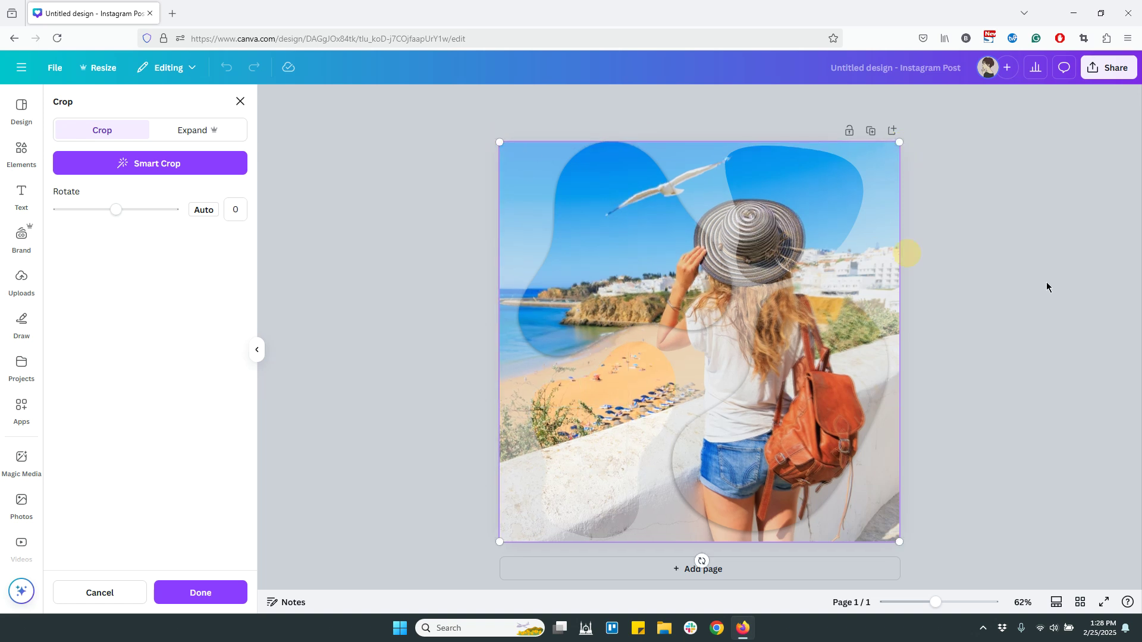
left_click(1058, 281)
left_click(1043, 287)
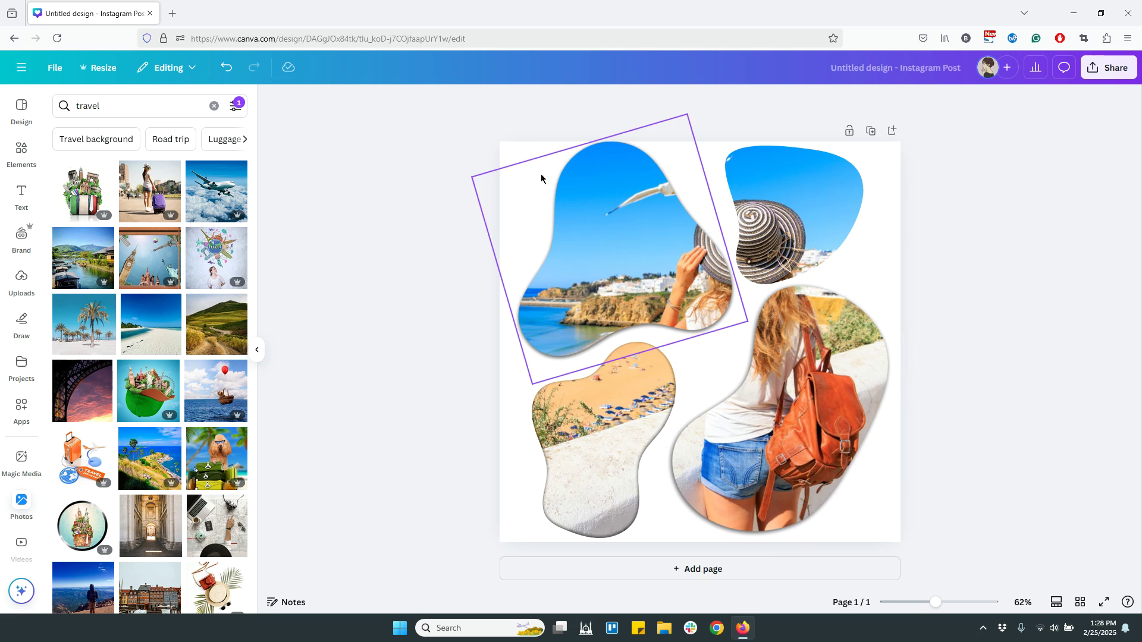
left_click(983, 277)
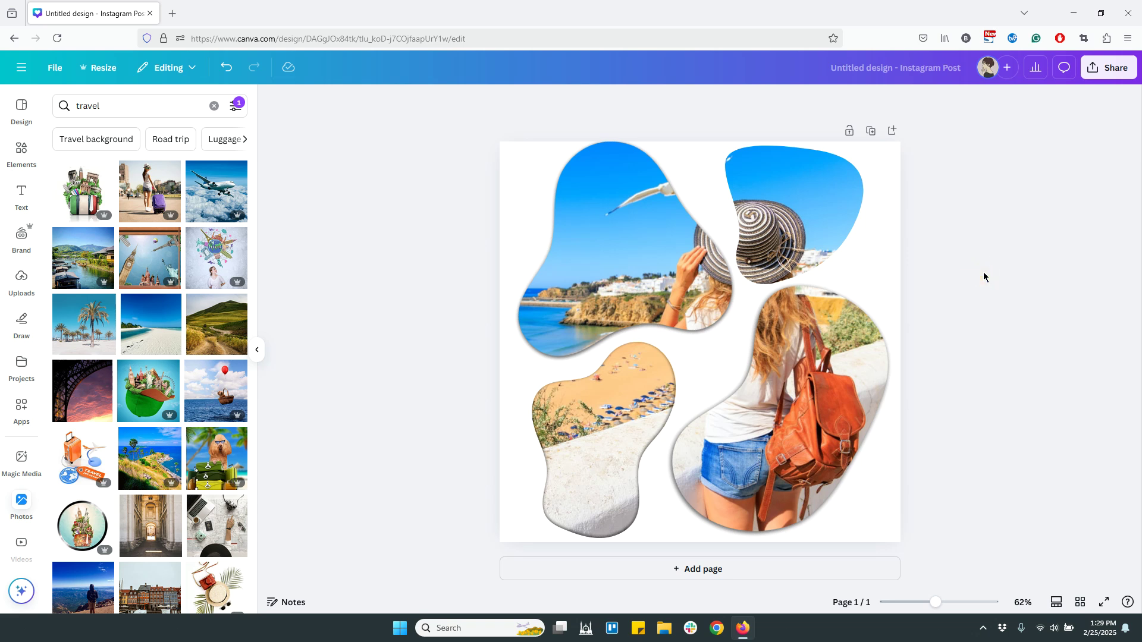